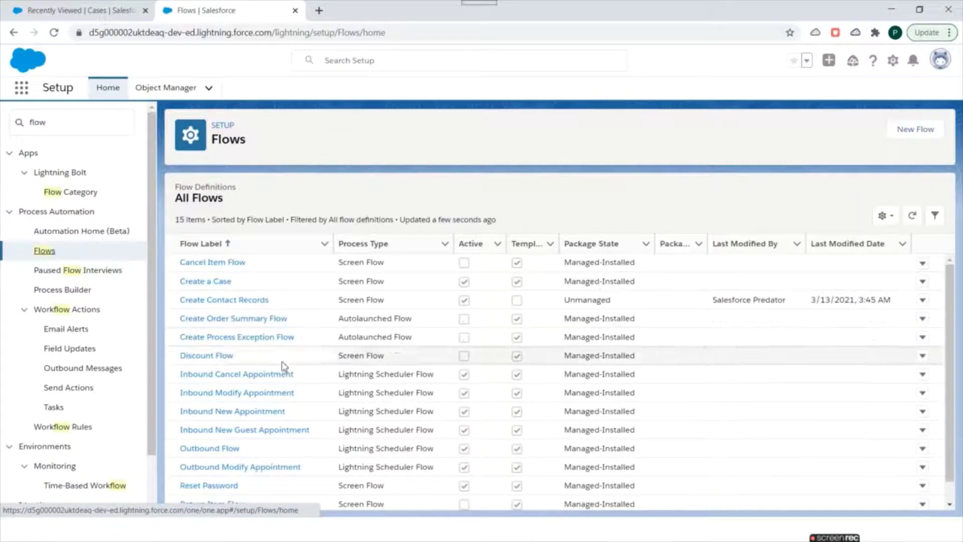
- Start a New Flow from the Setup Flows list
scroll(286, 369, "down", 1)
scroll(351, 321, "up", 1)
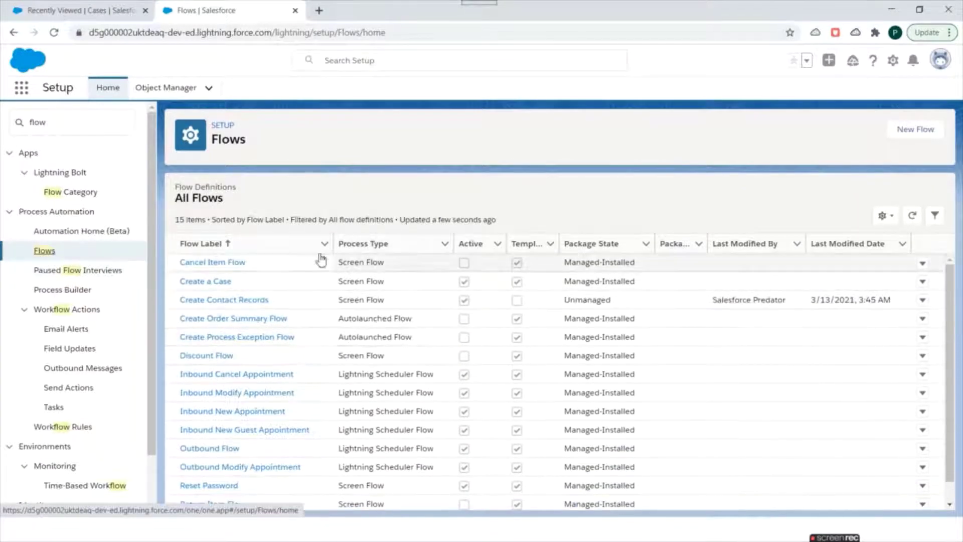
left_click(914, 129)
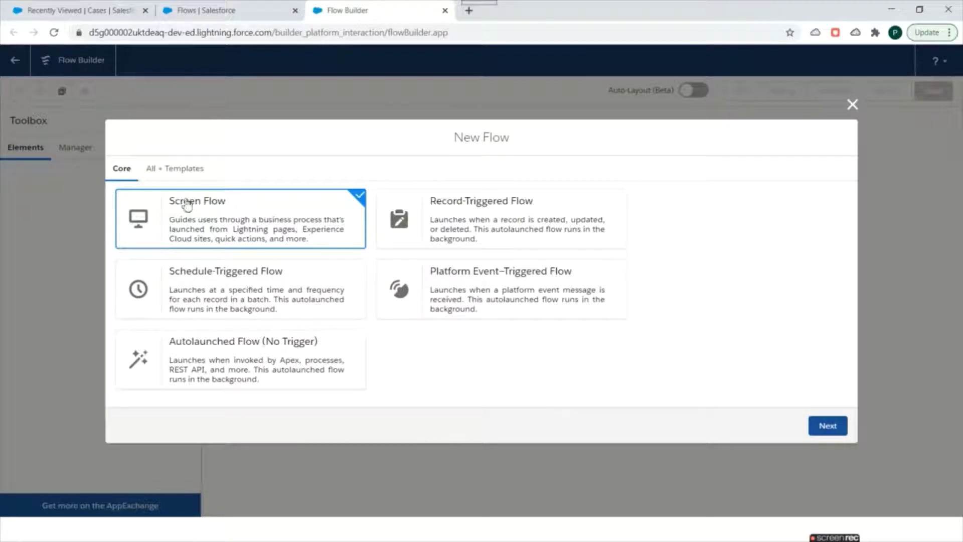
- Choose Screen Flow as the flow type and build it in Freeform layout
left_click(835, 427)
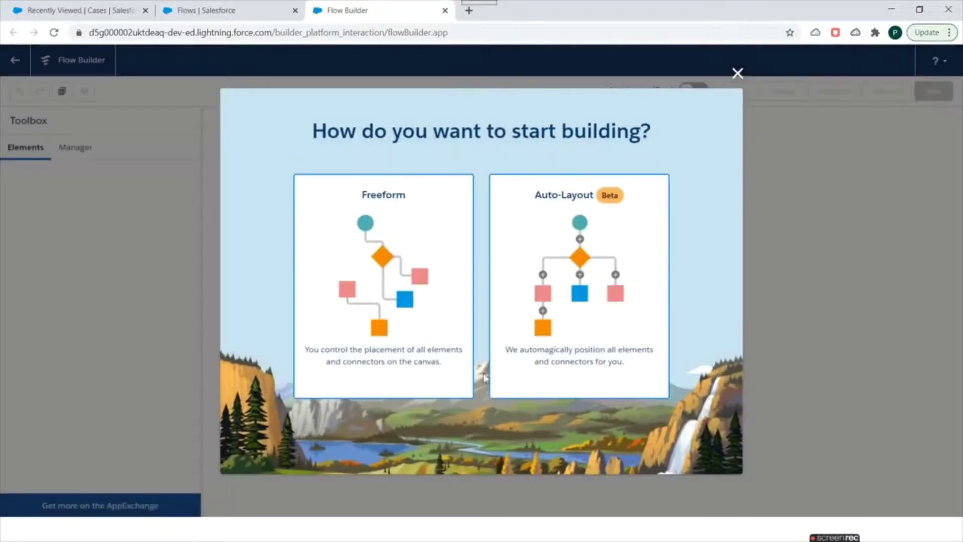
left_click(389, 267)
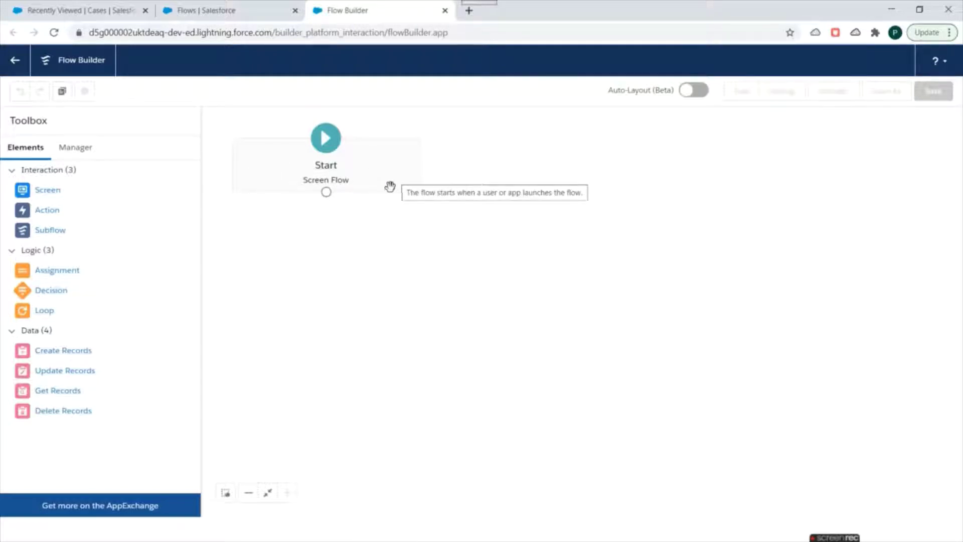
left_click(96, 7)
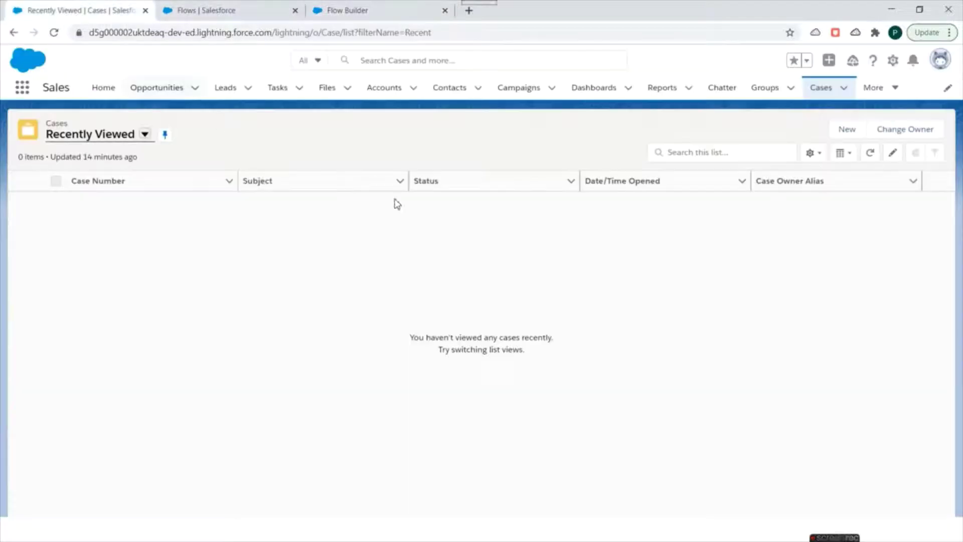
left_click(845, 131)
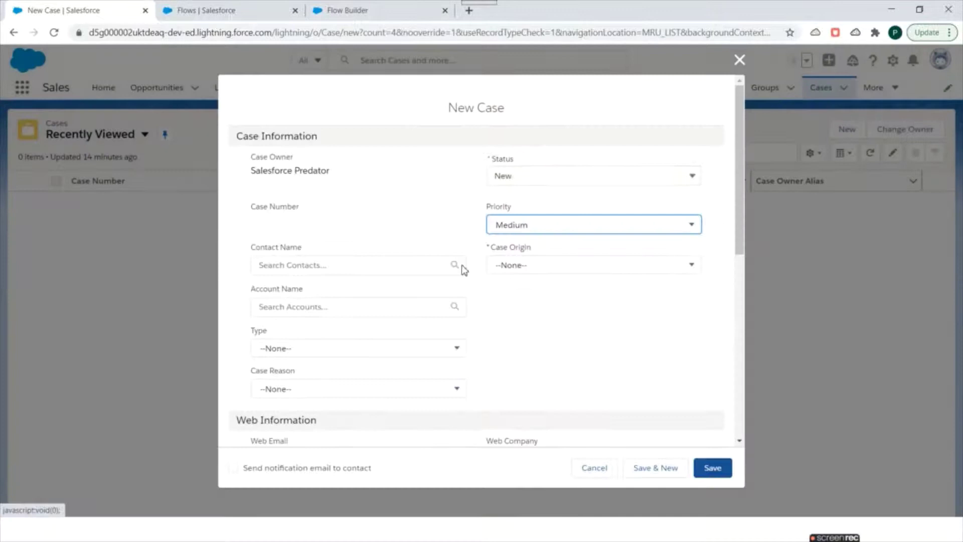
scroll(509, 239, "down", 2)
scroll(511, 246, "up", 2)
double_click(501, 159)
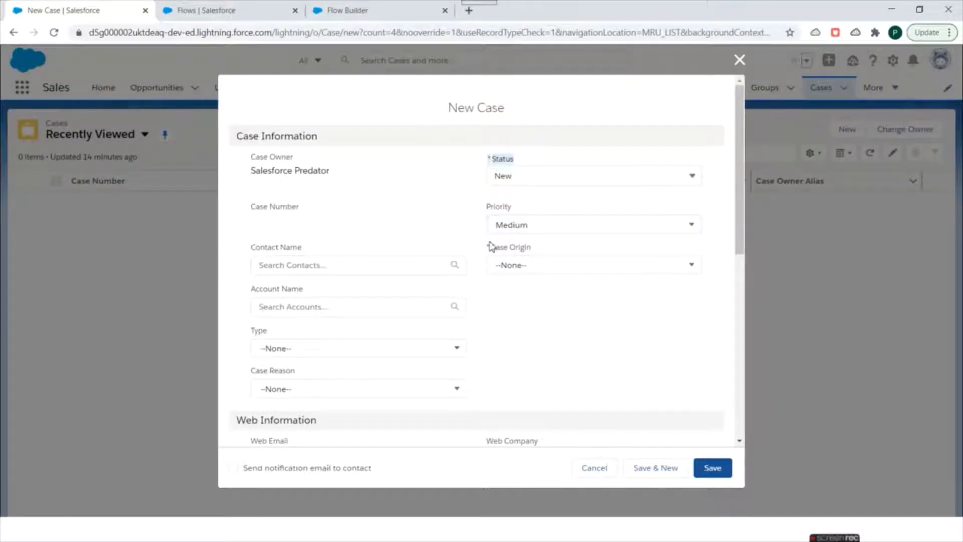
left_click_drag(491, 246, 539, 249)
scroll(512, 291, "down", 6)
scroll(506, 268, "up", 6)
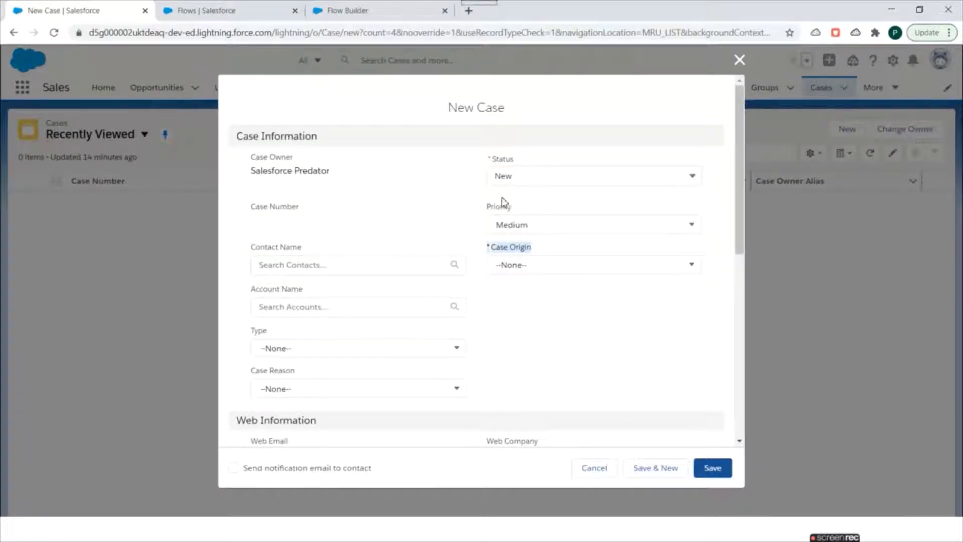
scroll(478, 209, "down", 3)
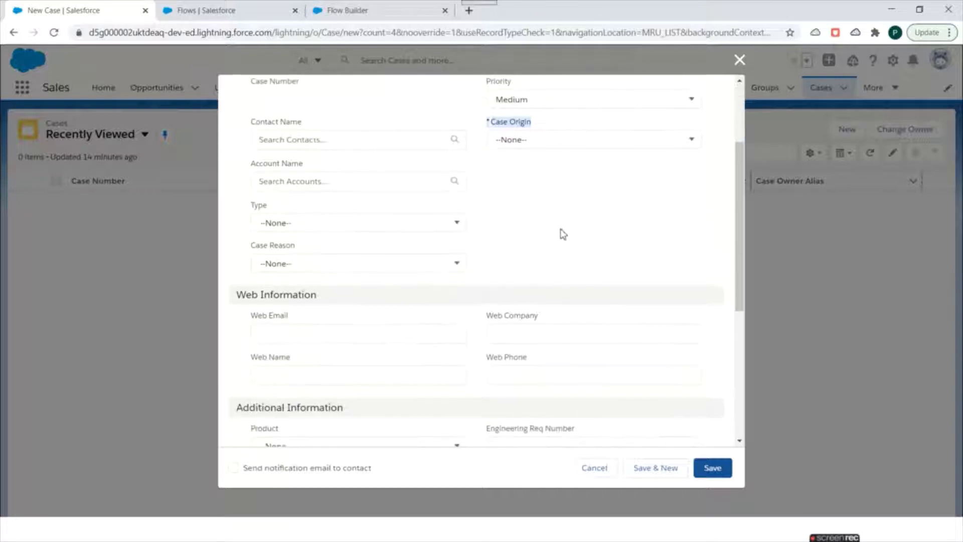
scroll(579, 234, "up", 3)
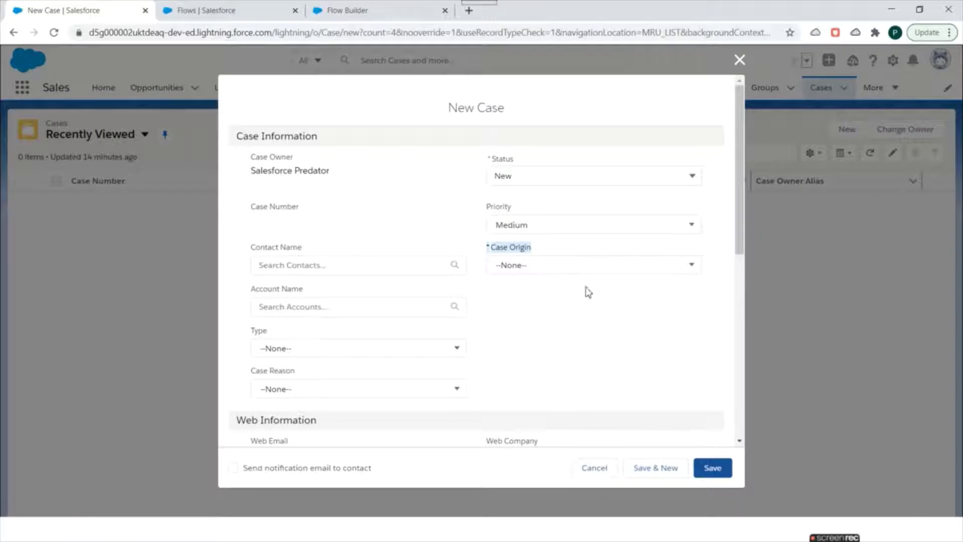
left_click(556, 268)
scroll(522, 322, "down", 3)
scroll(518, 236, "up", 3)
left_click(426, 184)
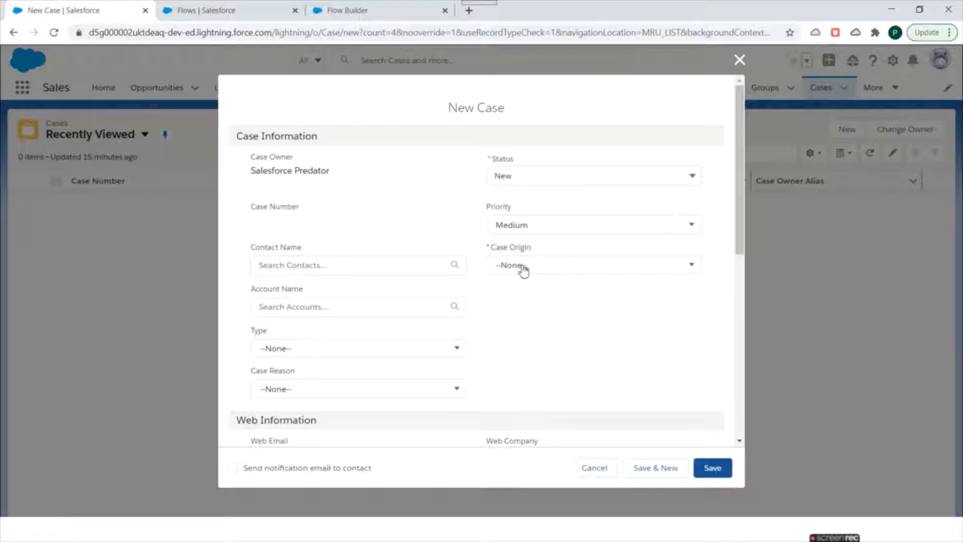
scroll(441, 232, "down", 7)
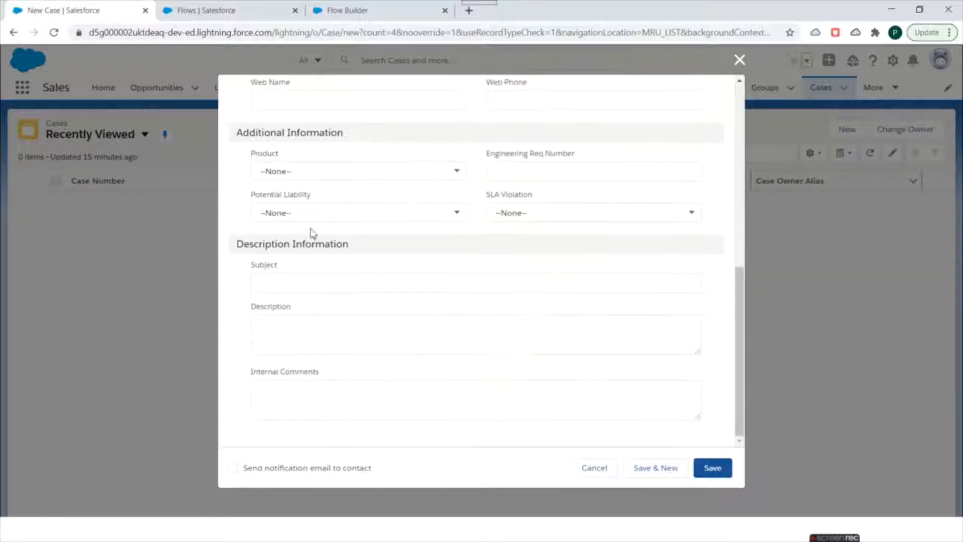
scroll(530, 260, "up", 7)
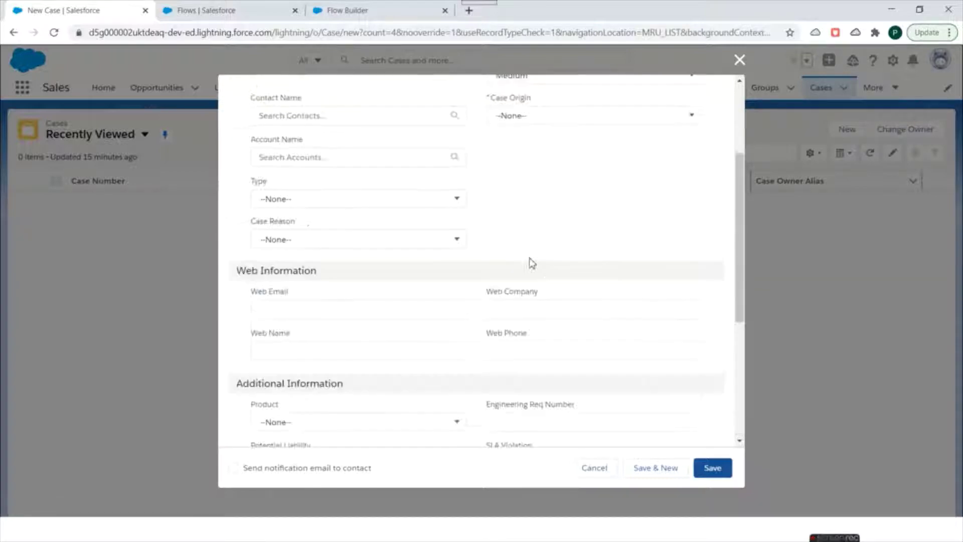
left_click(739, 61)
left_click(206, 10)
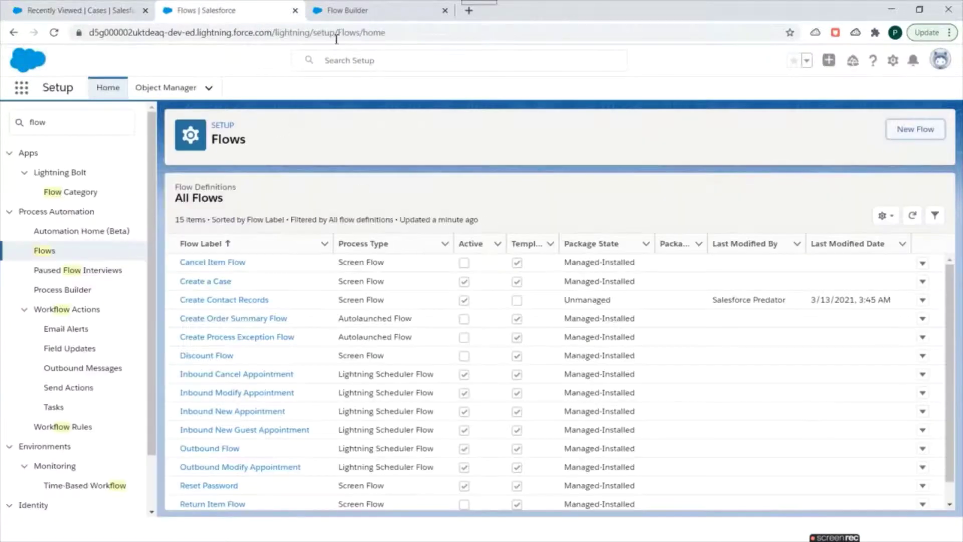
left_click(344, 10)
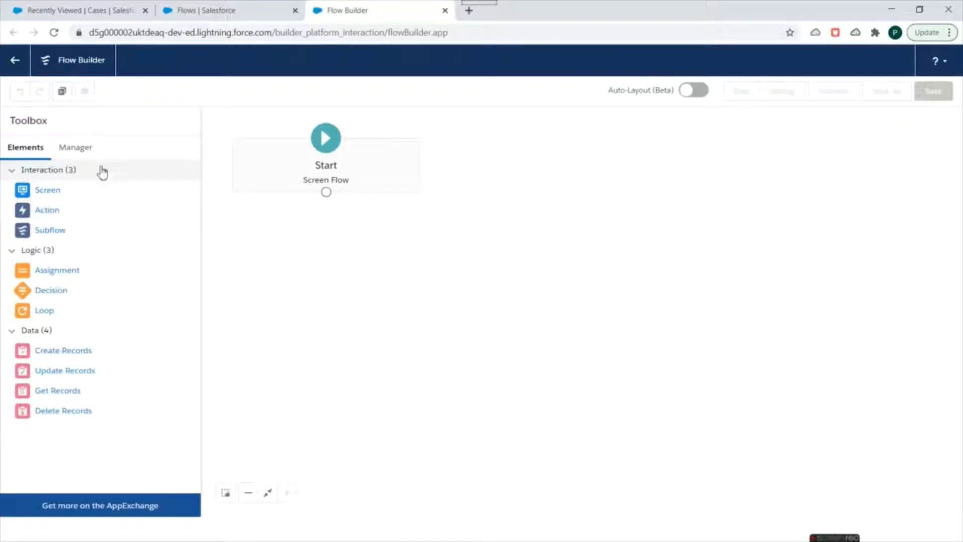
left_click(81, 10)
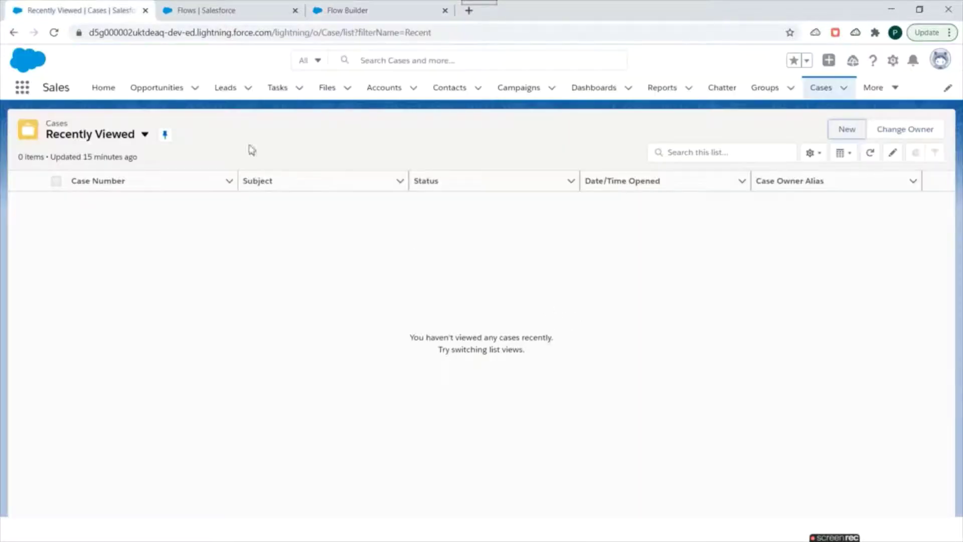
left_click(234, 11)
left_click(351, 10)
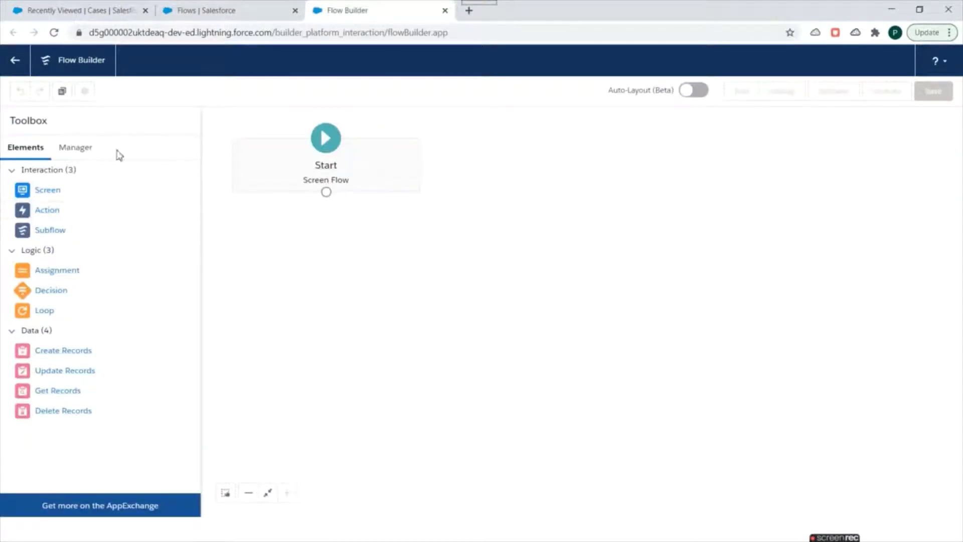
- Add a new Picklist Choice Set resource and begin entering its API name
left_click(84, 149)
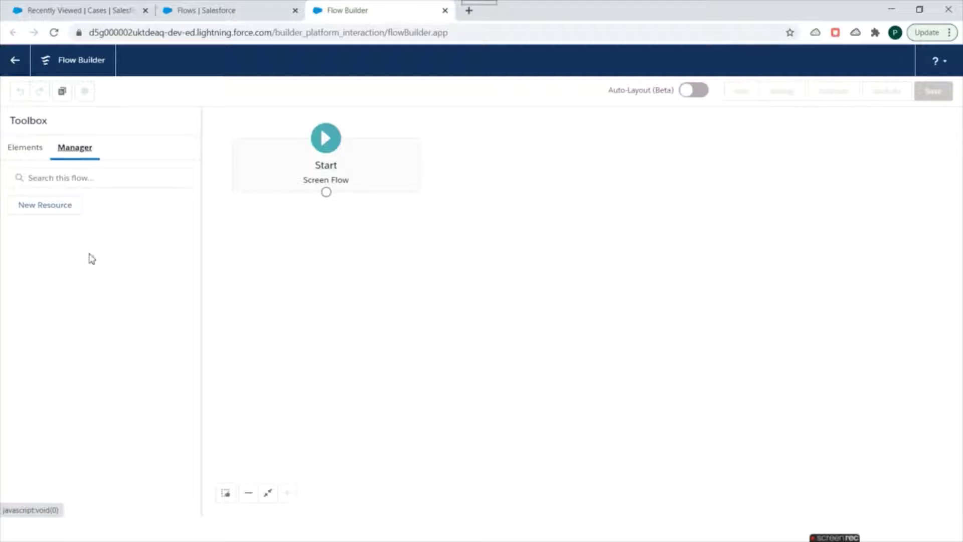
left_click(39, 204)
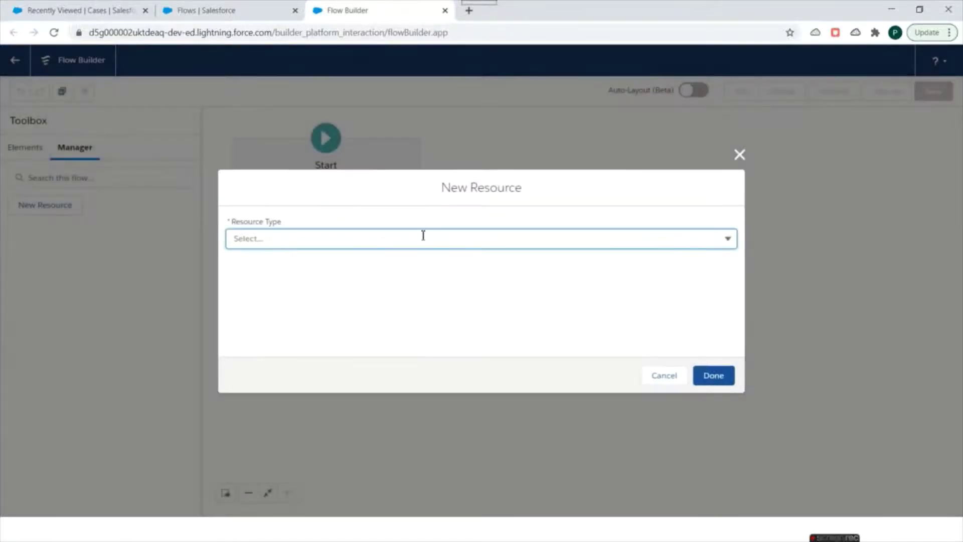
left_click(421, 237)
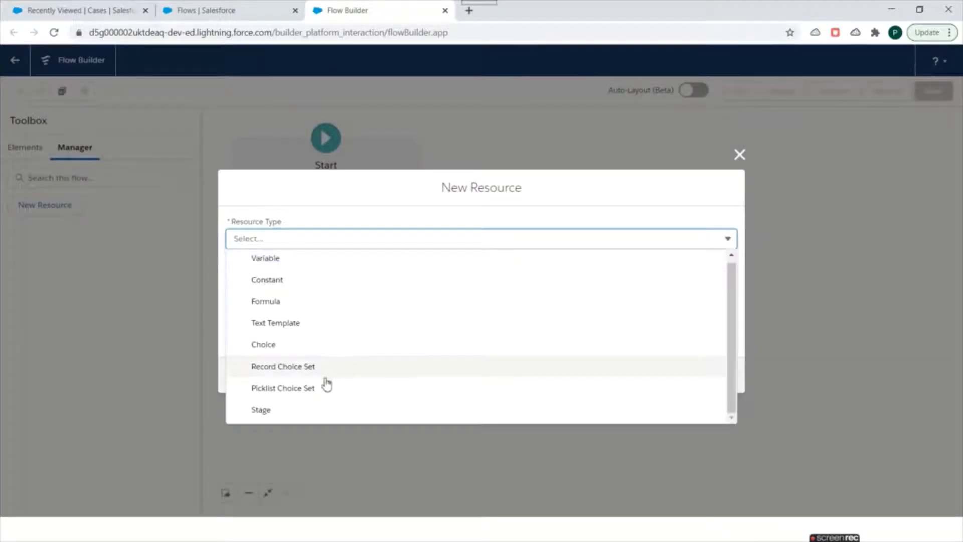
left_click(299, 392)
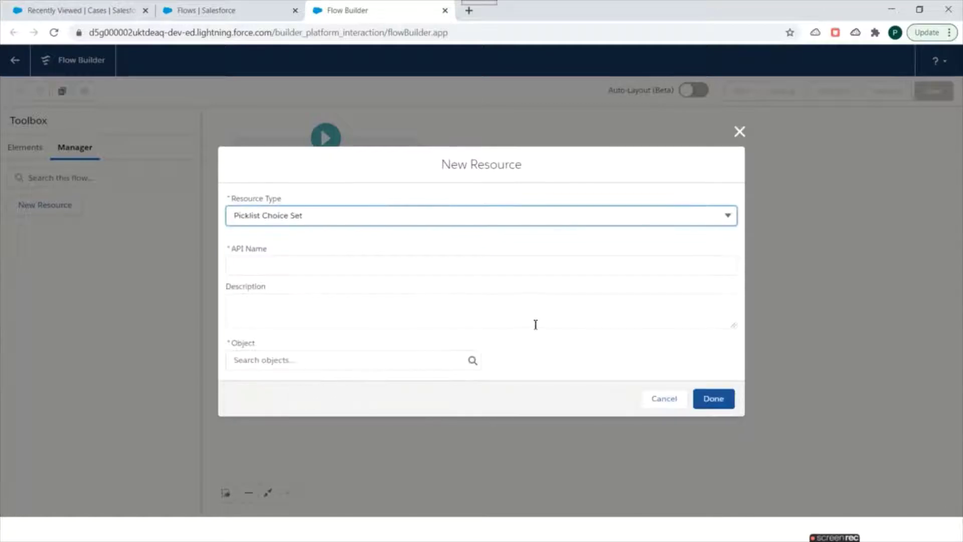
left_click(398, 267)
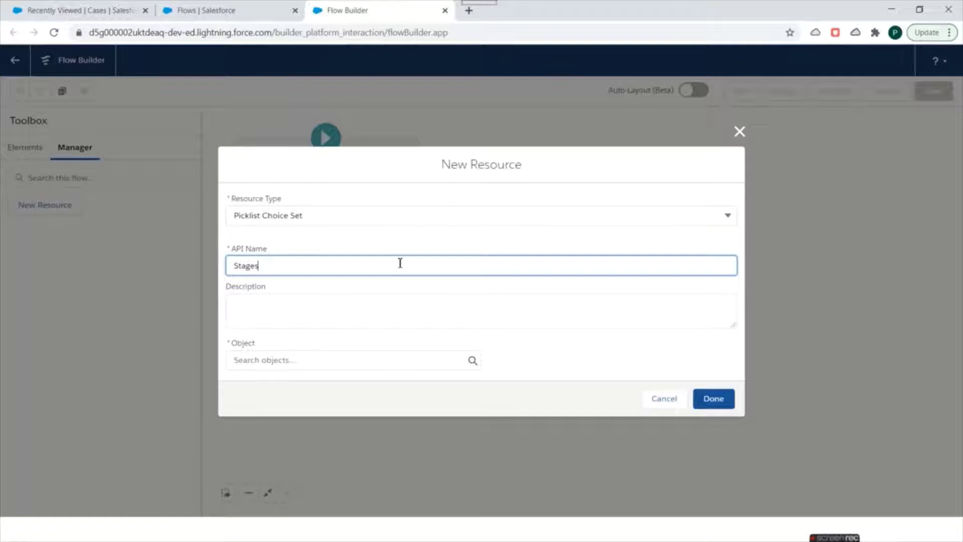
type("CAse")
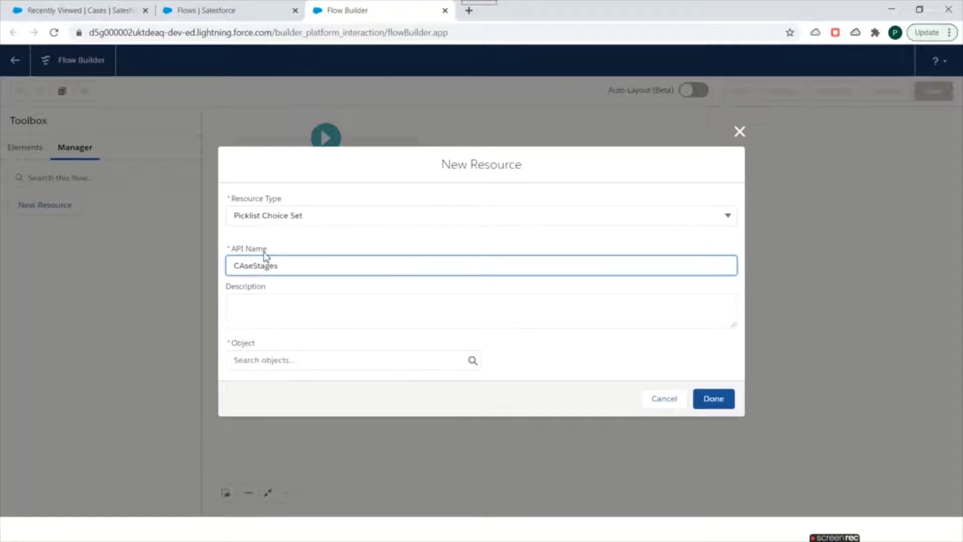
key("BackSpace")
key("BackSpace")
type("ase")
- Source the choice set from the Case object's Status picklist, name it CaseStatus, and save
left_click(361, 356)
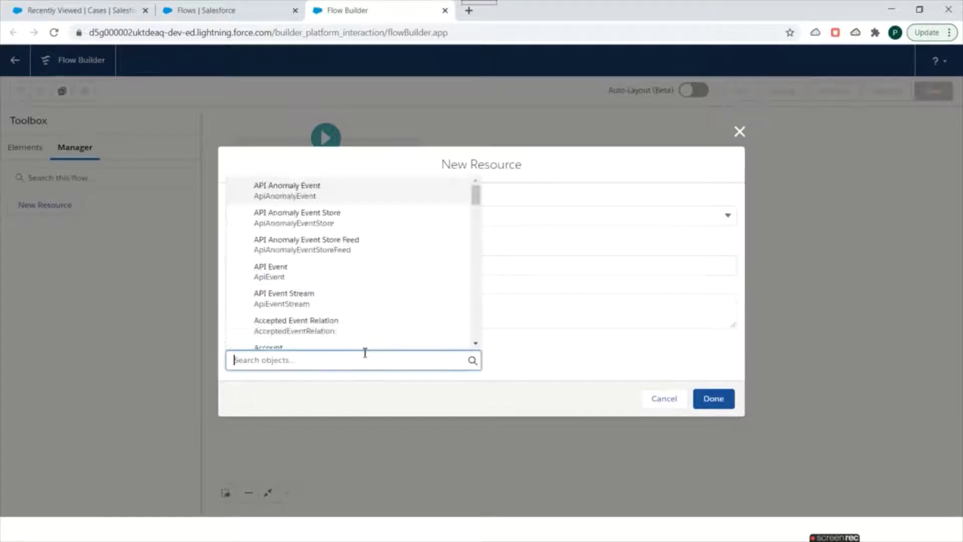
type("case")
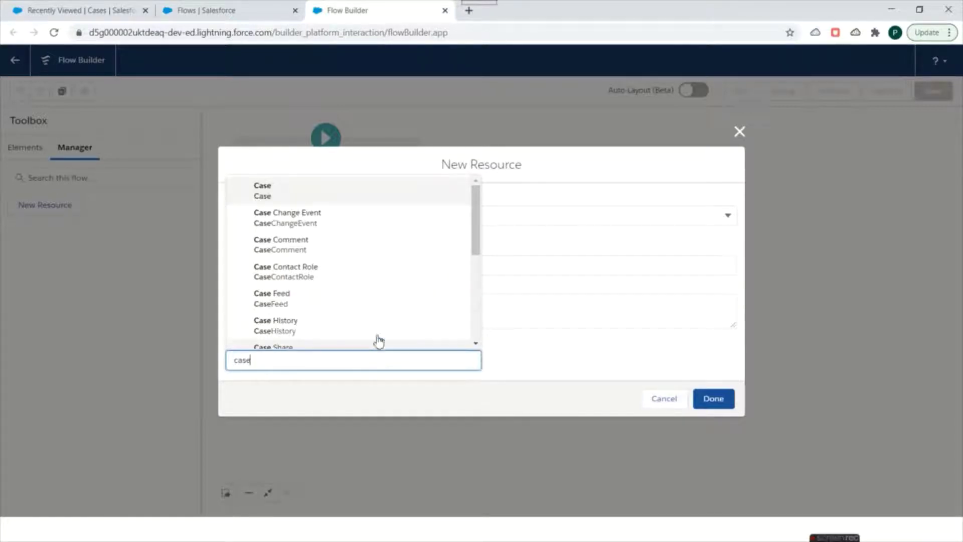
left_click(262, 188)
left_click(404, 359)
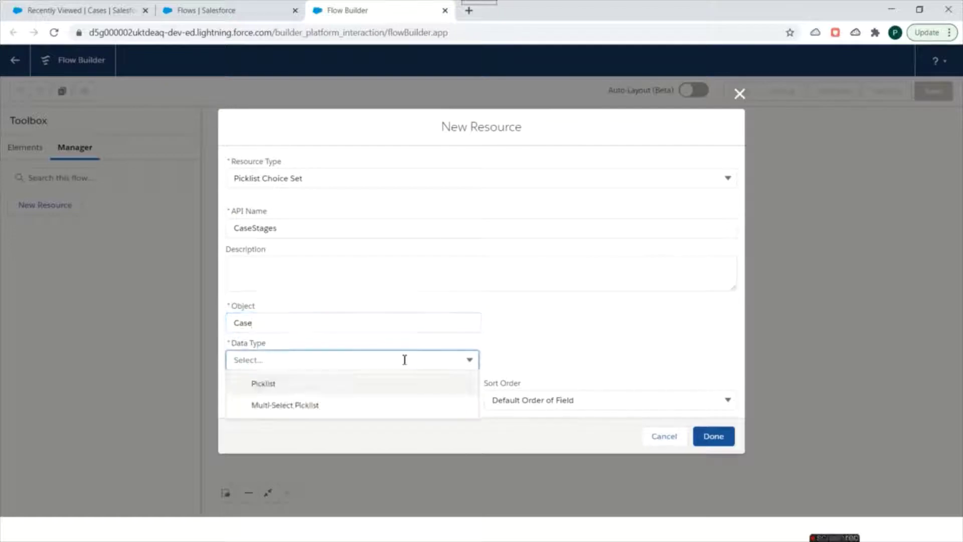
left_click(329, 387)
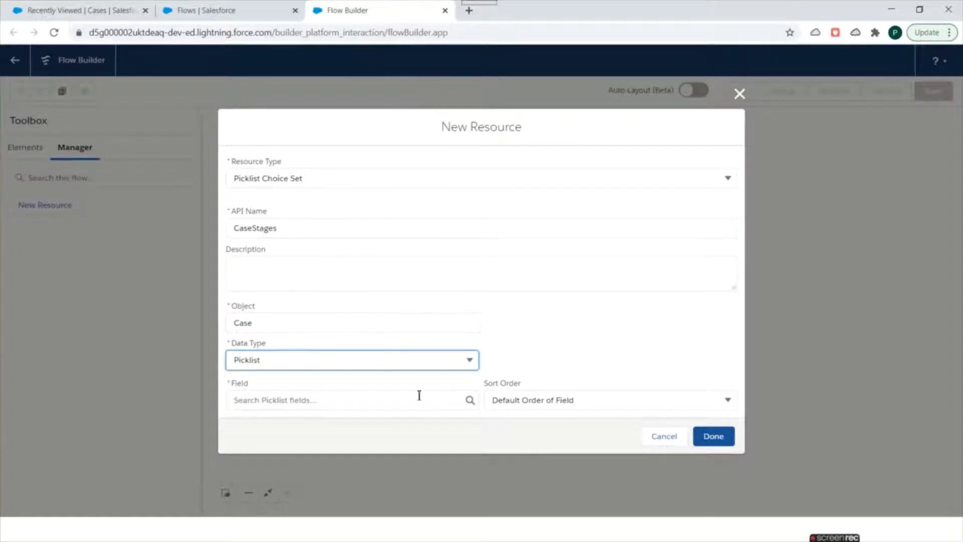
left_click(315, 401)
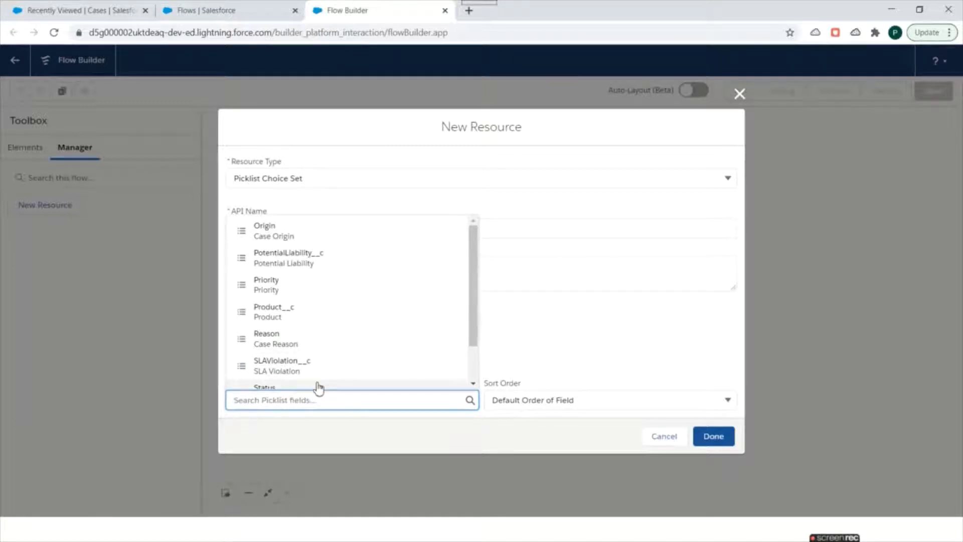
type("stage")
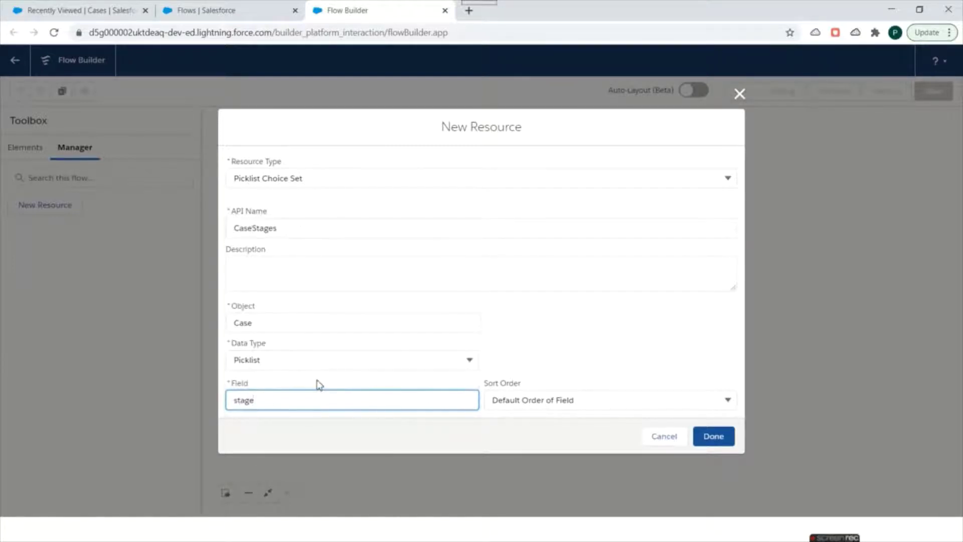
key("BackSpace")
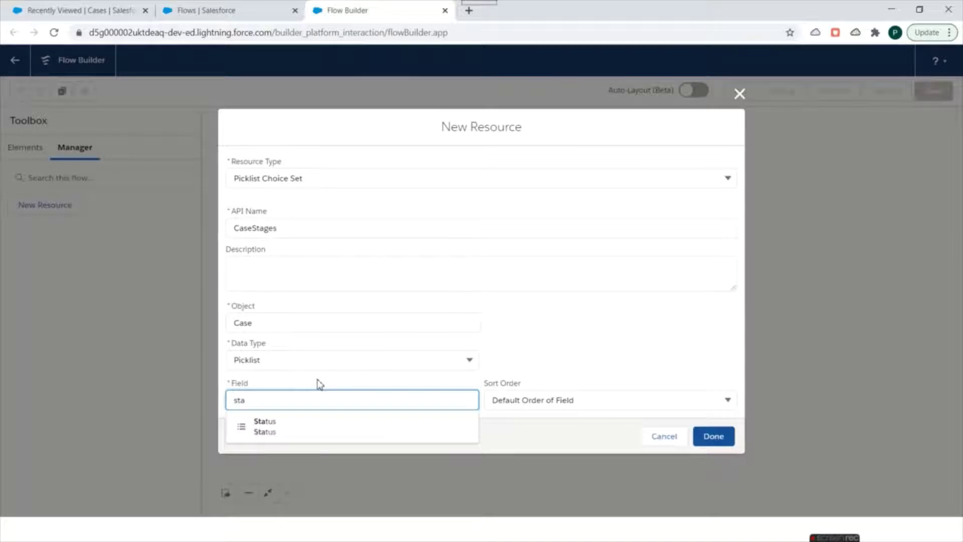
left_click(308, 434)
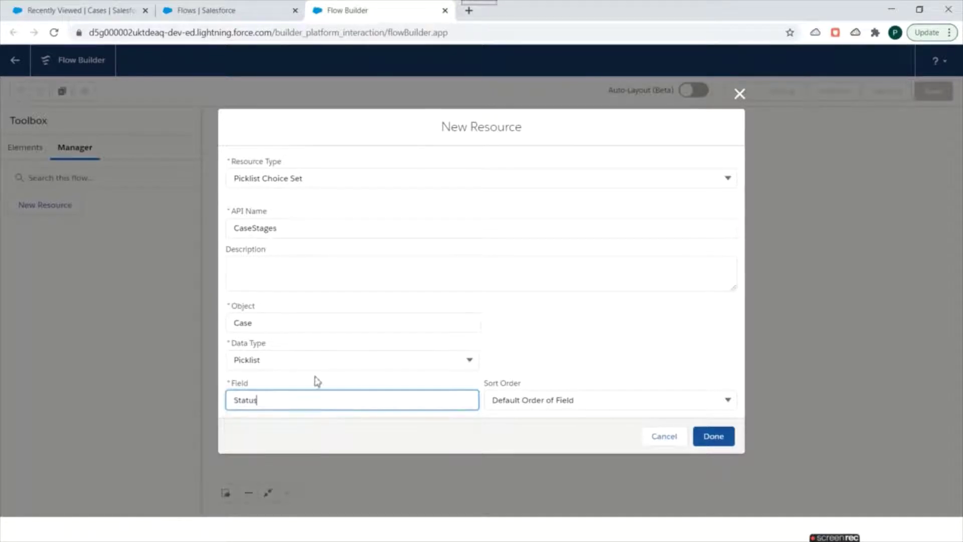
left_click(298, 228)
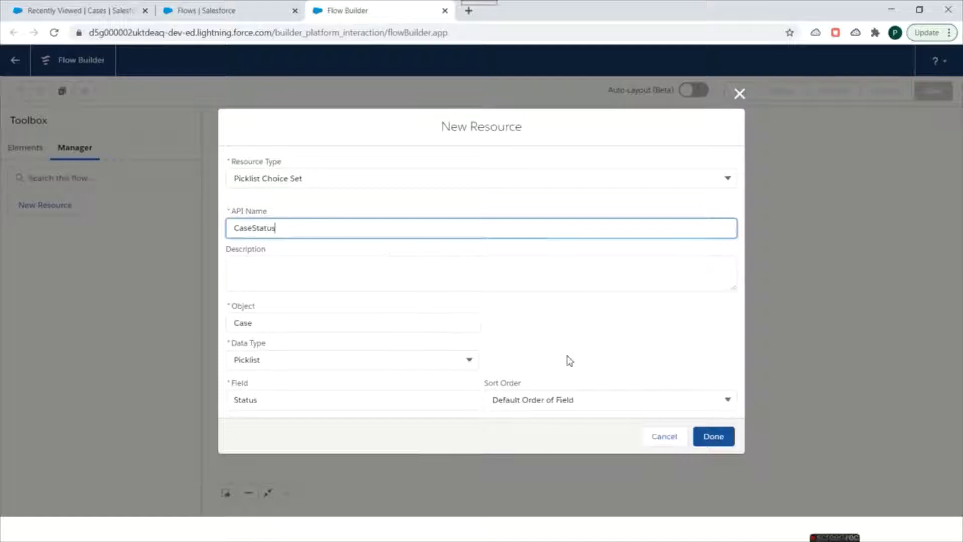
left_click(713, 437)
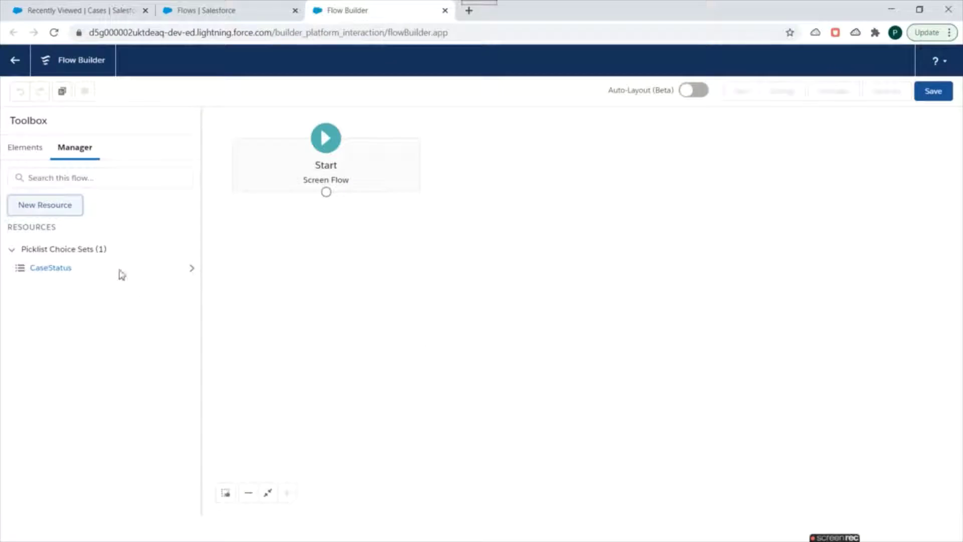
left_click(143, 7)
- Check the Case Origin field on a New Case form, then return to the flow
left_click(852, 131)
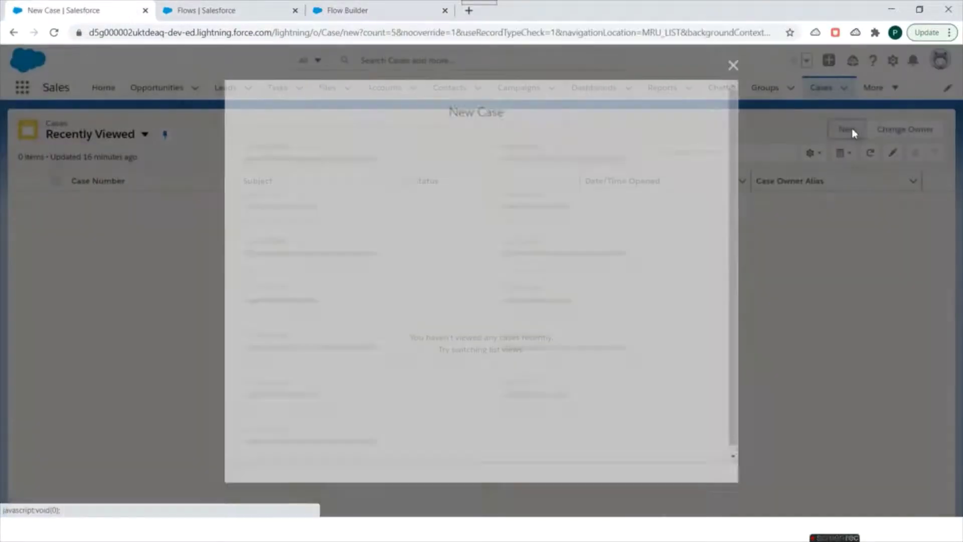
scroll(567, 270, "down", 1)
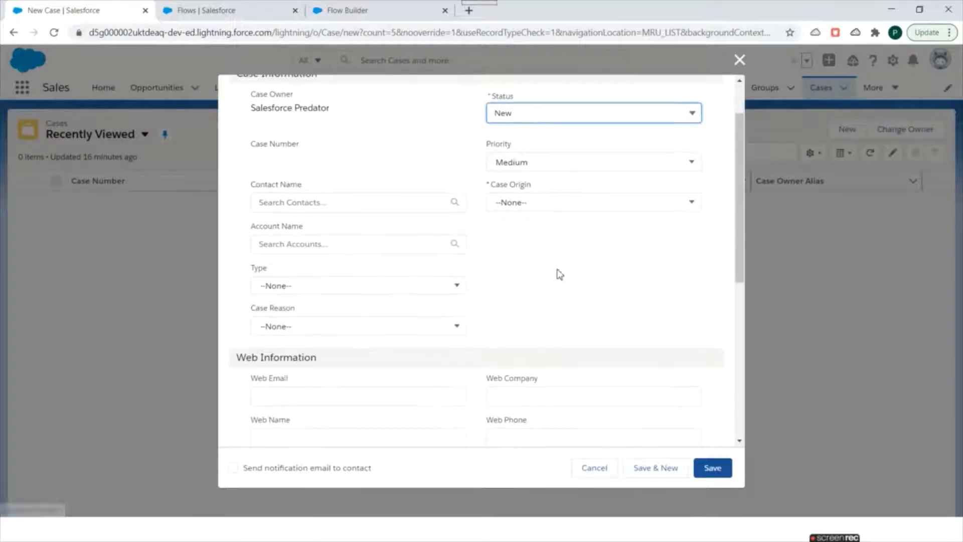
scroll(560, 274, "up", 1)
left_click_drag(494, 247, 520, 254)
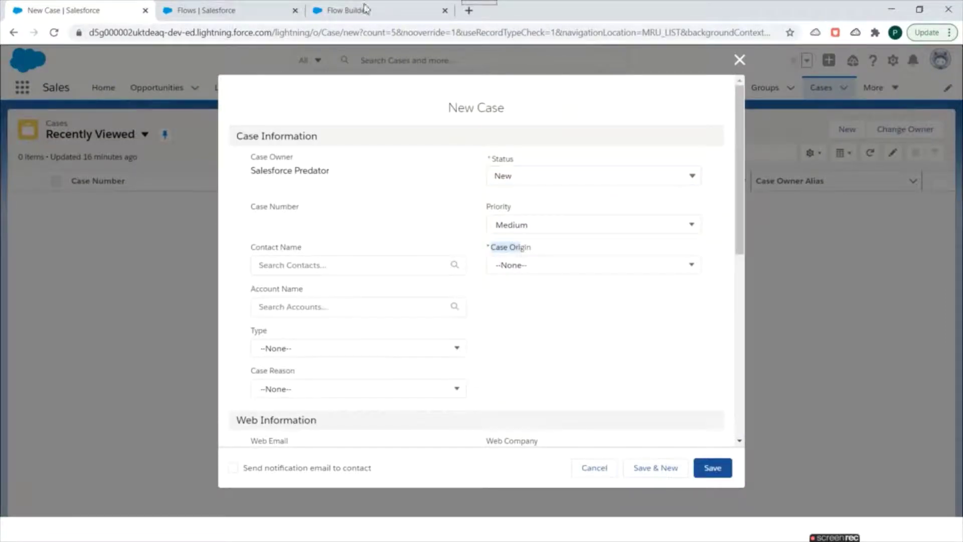
left_click(242, 7)
left_click(334, 8)
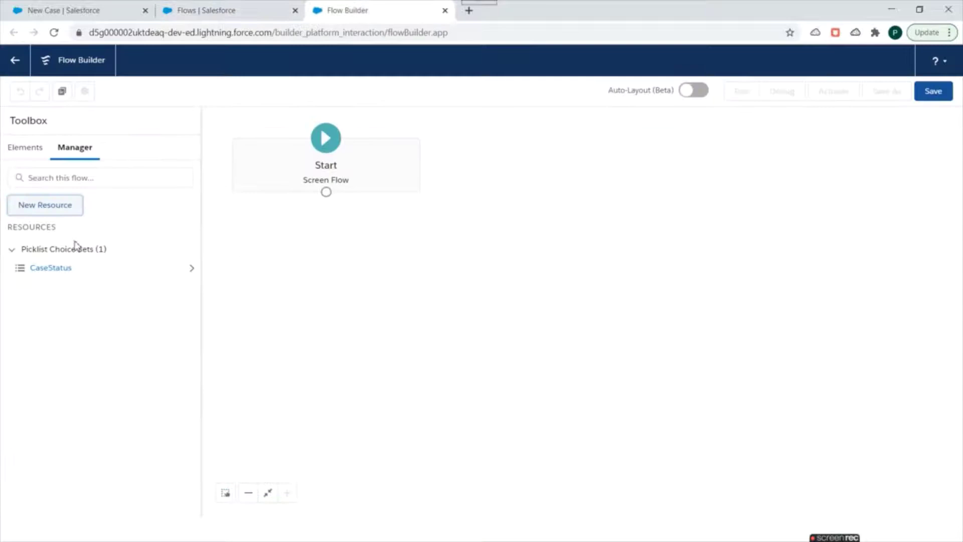
- Create the CaseOrigin picklist choice set from the Case object's Origin picklist field
left_click(56, 204)
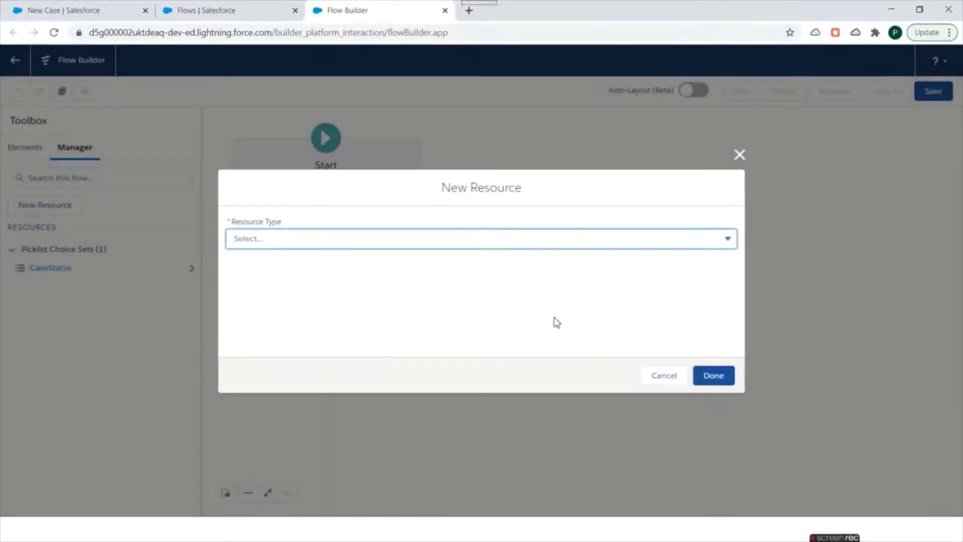
left_click(467, 238)
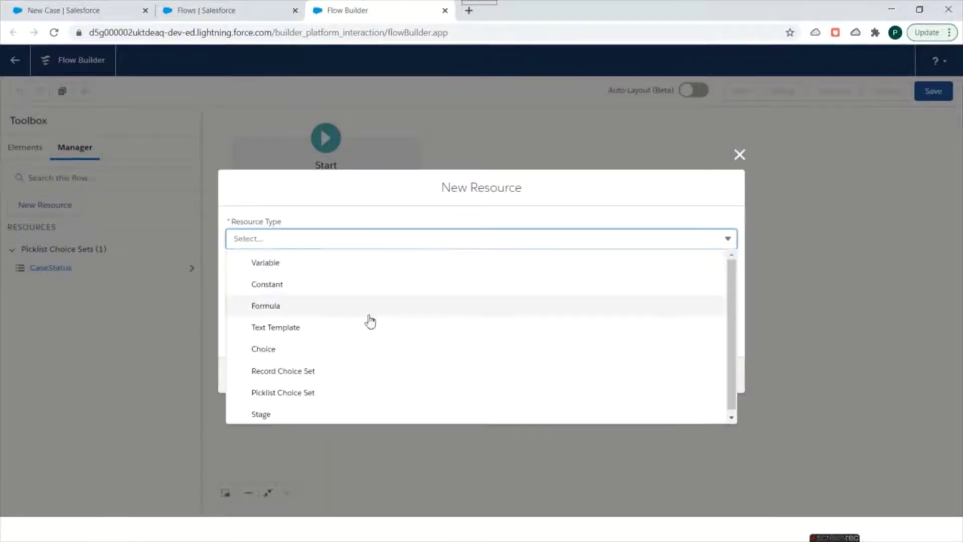
left_click(307, 389)
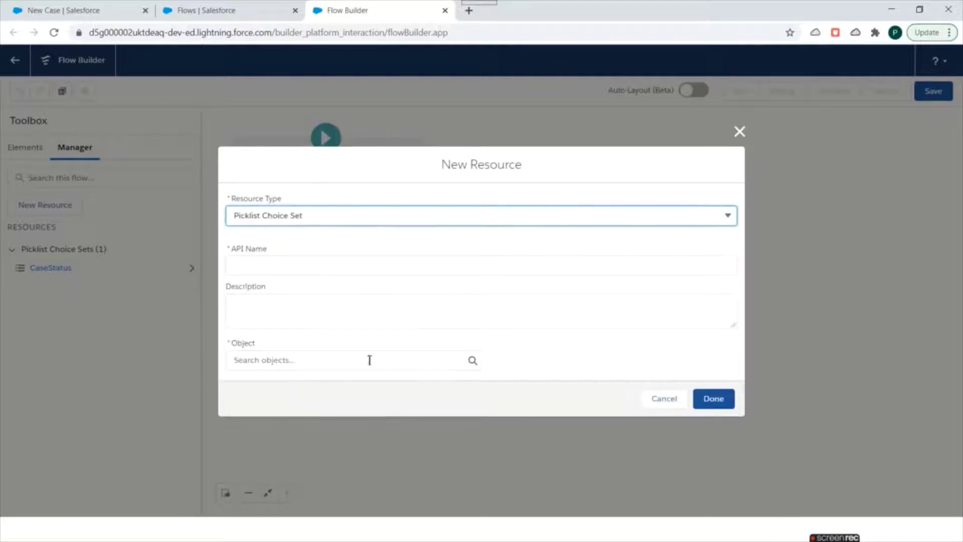
left_click(305, 265)
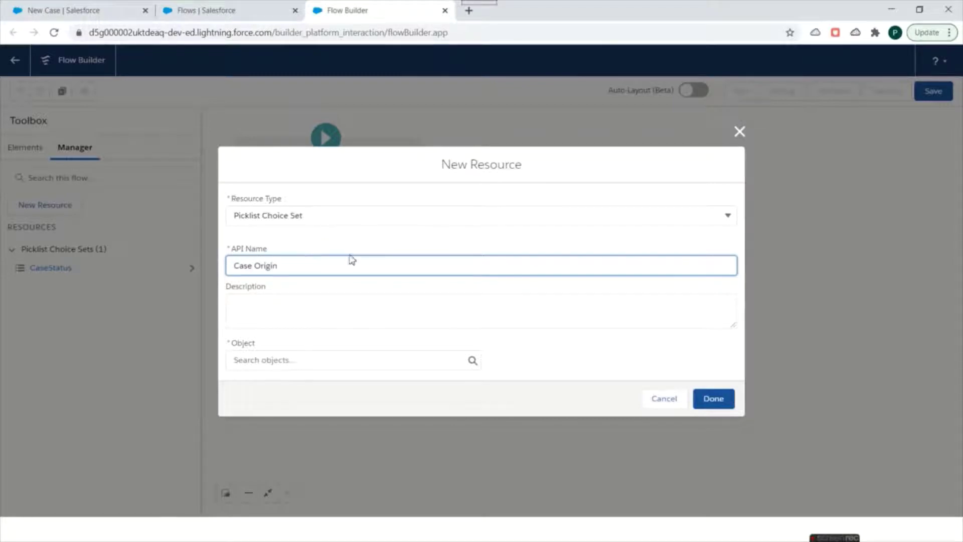
left_click(409, 362)
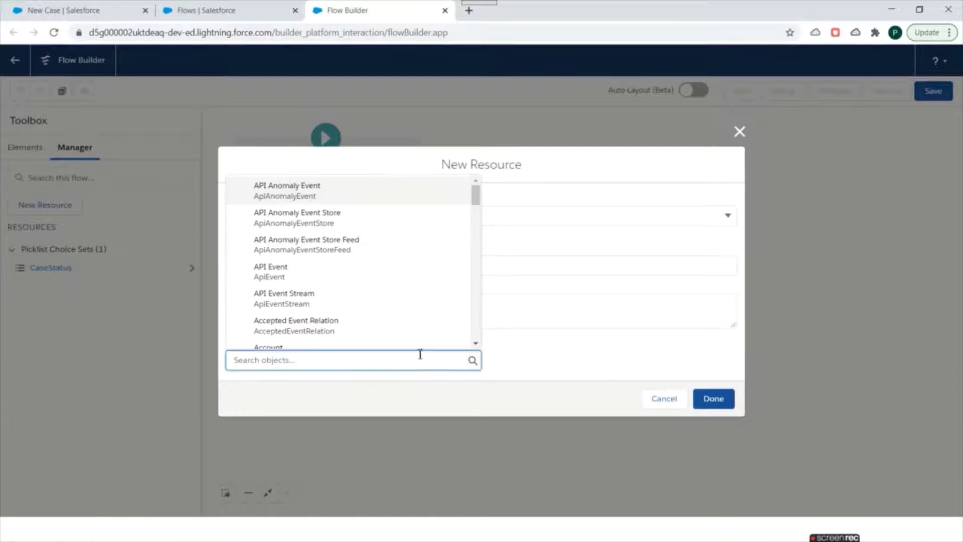
type("case")
left_click(270, 190)
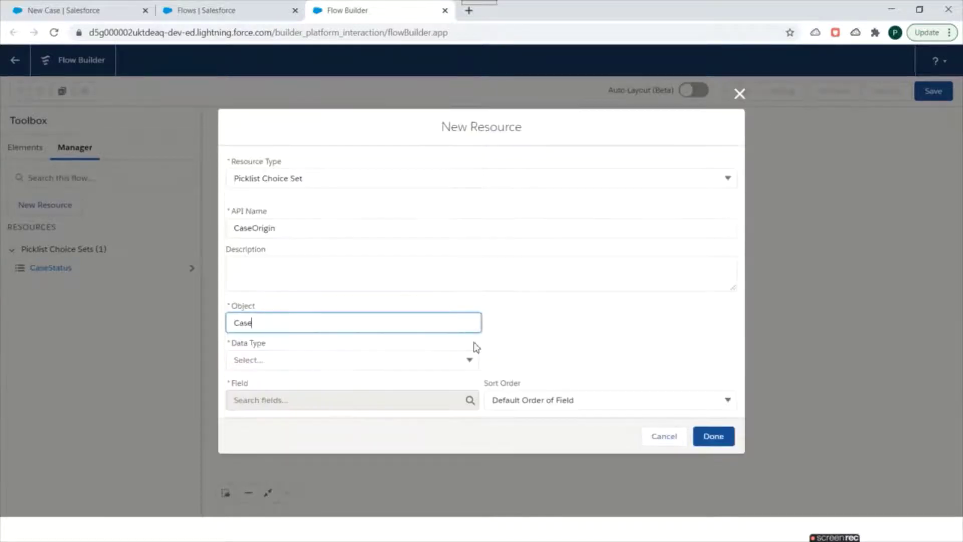
left_click(307, 361)
left_click(318, 389)
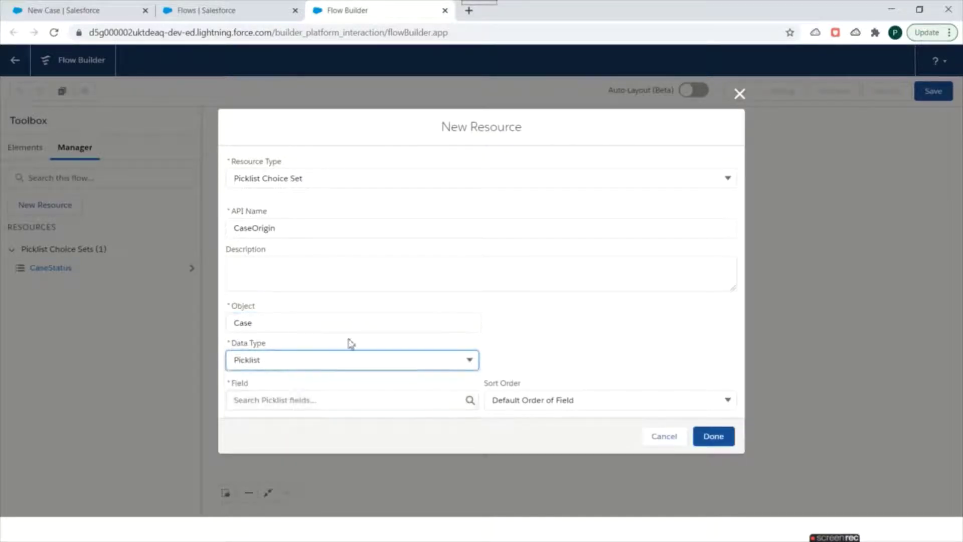
left_click(334, 402)
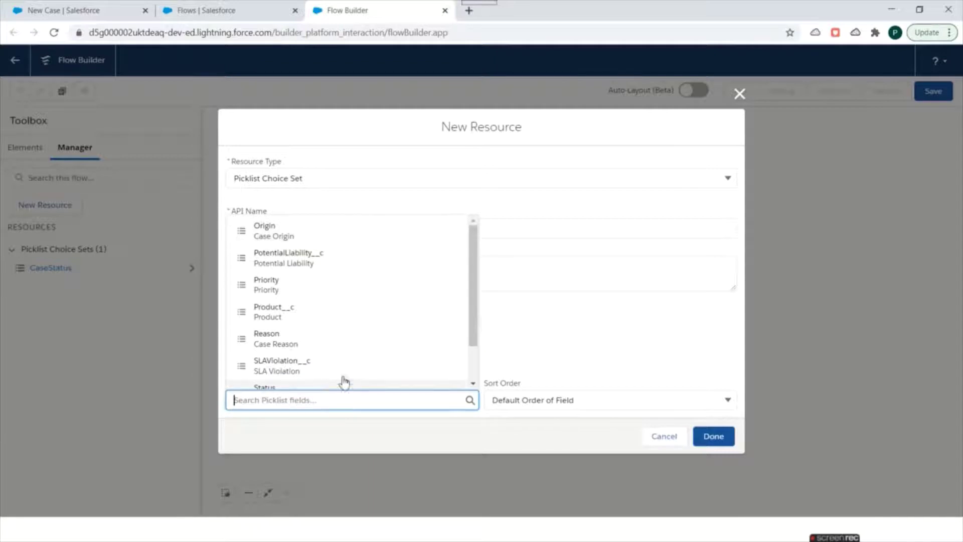
left_click(278, 232)
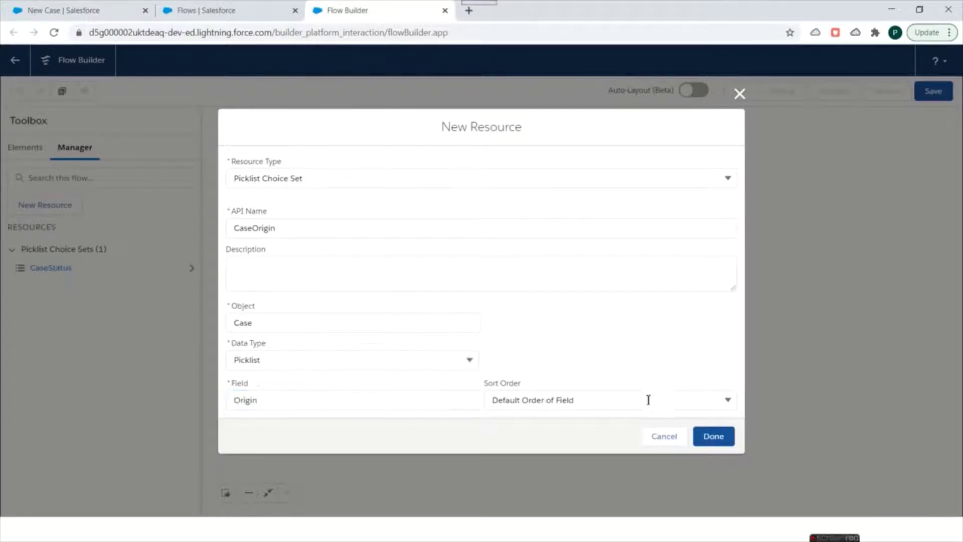
left_click(709, 437)
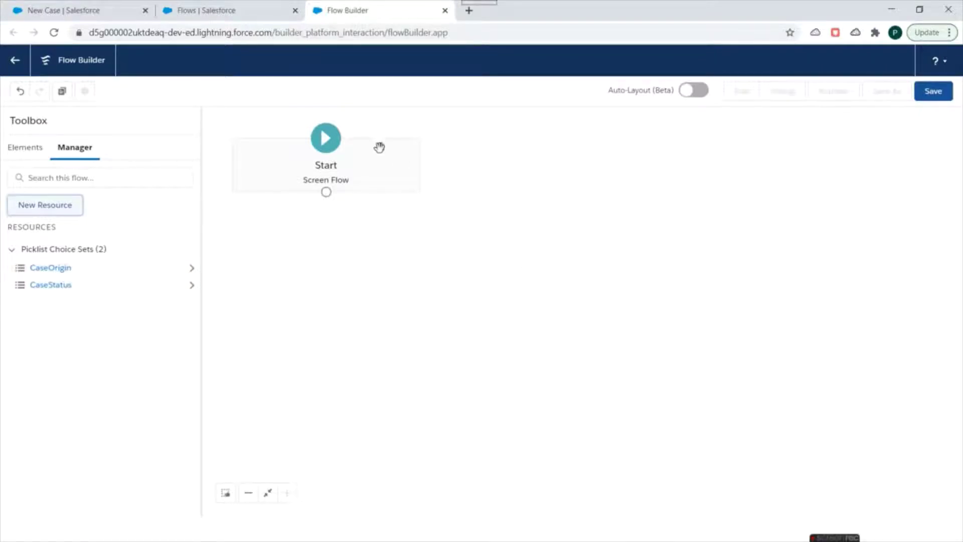
- Add a Screen element labelled Create Case Screen, with API name Create_Case_Screen
left_click(25, 147)
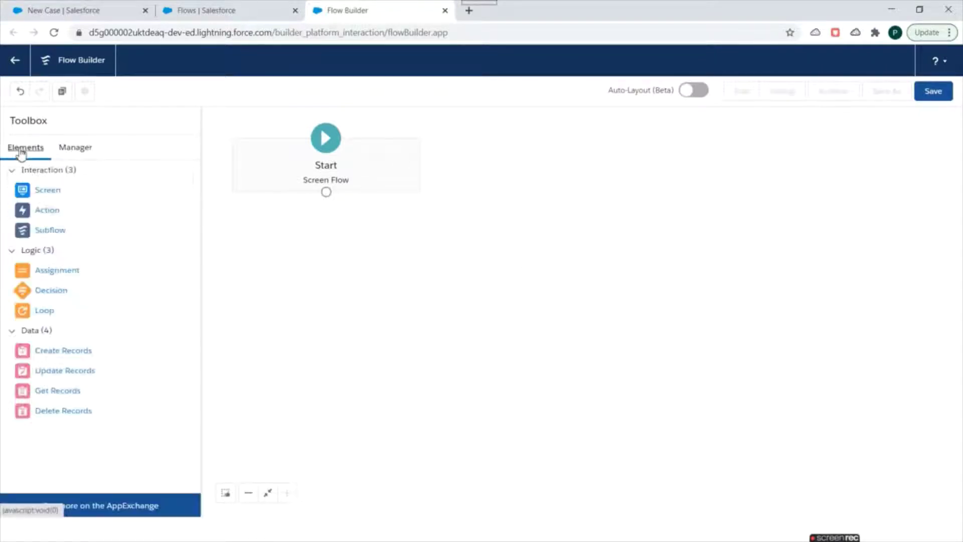
left_click_drag(45, 195, 522, 170)
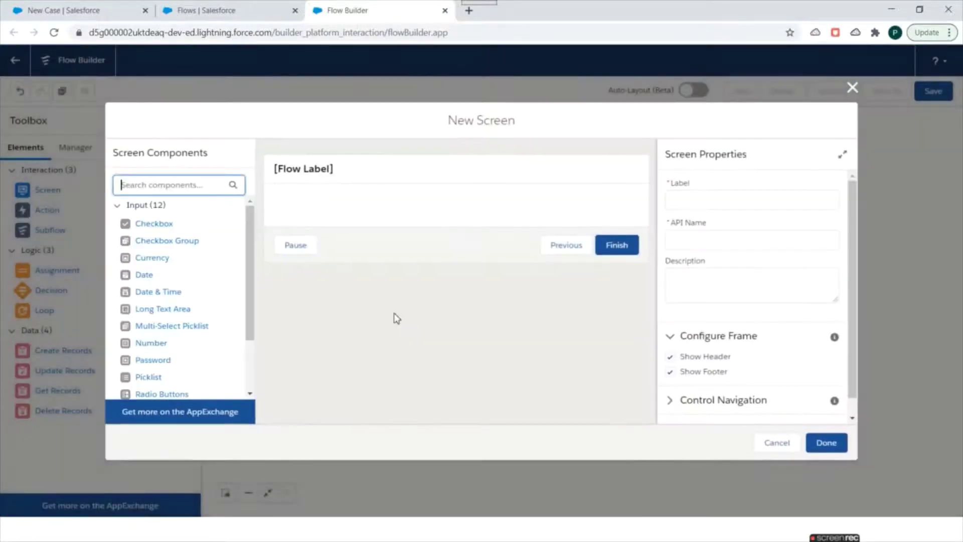
left_click(686, 199)
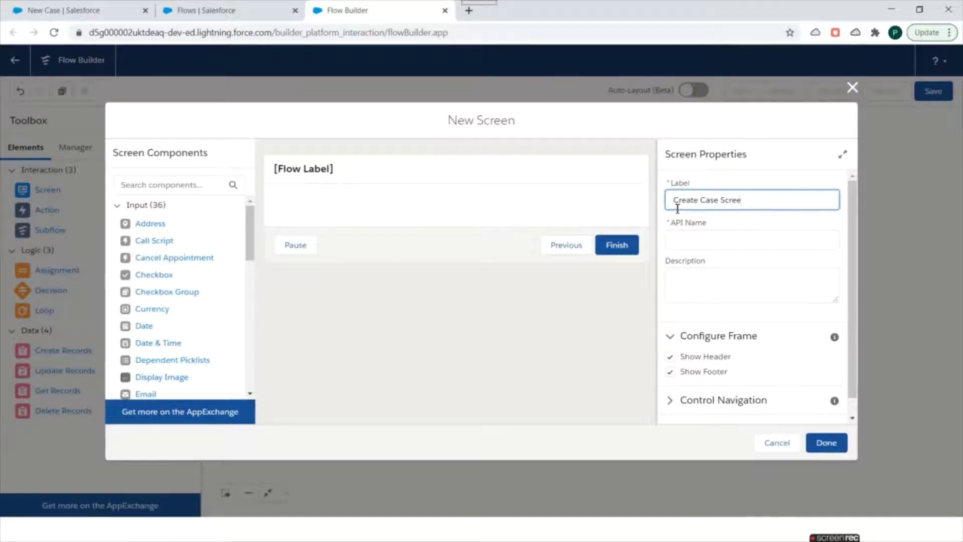
left_click(717, 263)
scroll(788, 333, "down", 1)
scroll(784, 338, "up", 1)
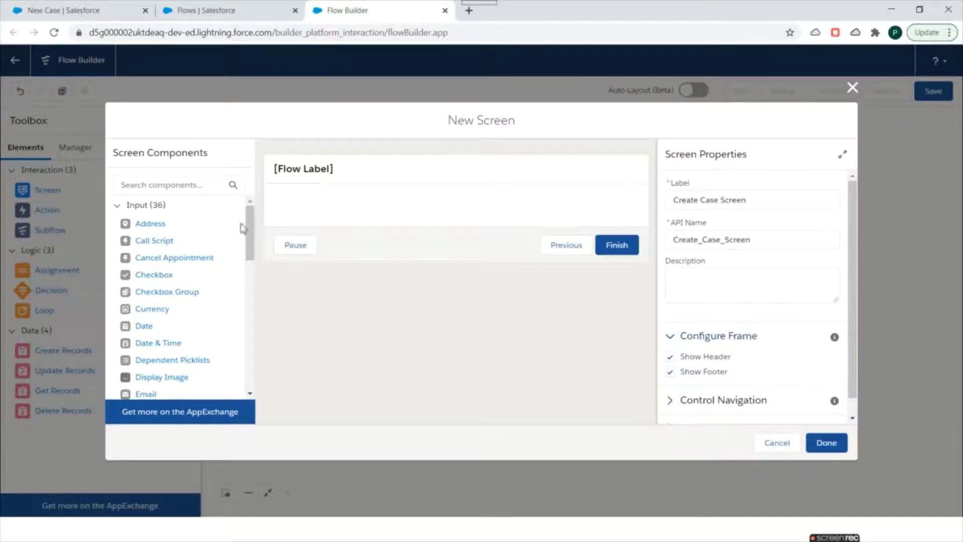
- Filter the screen components to picklist and place a Picklist on the screen
left_click(205, 181)
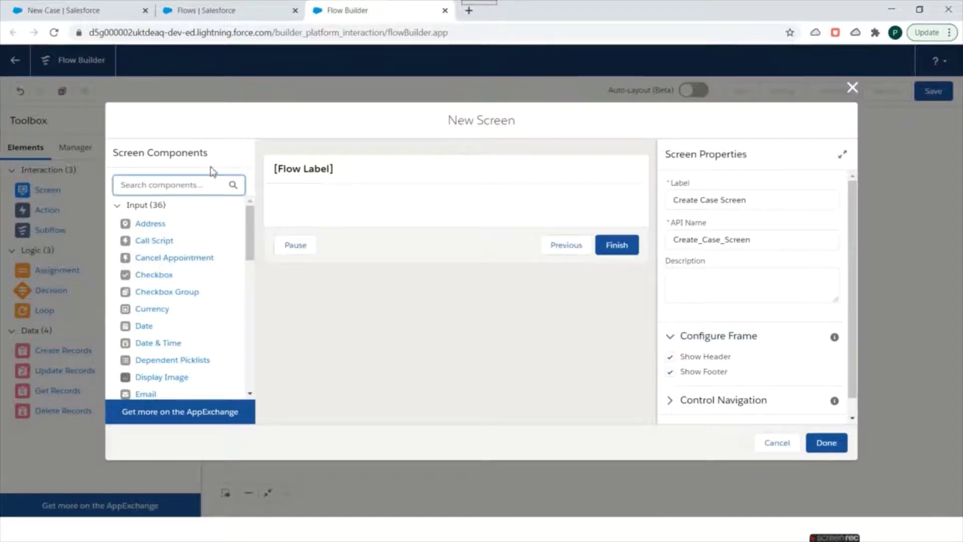
type("pik")
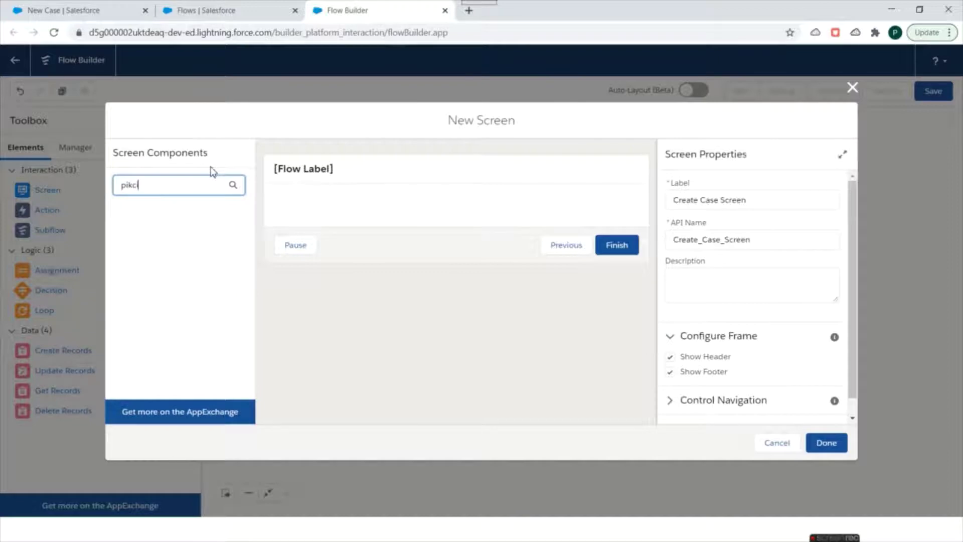
type("c")
key("BackSpace")
key("BackSpace")
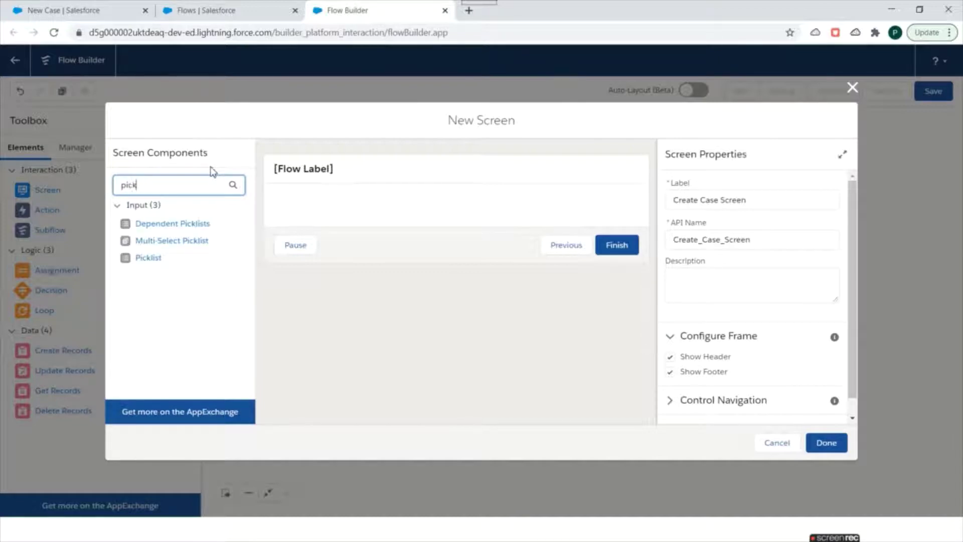
left_click_drag(143, 257, 327, 203)
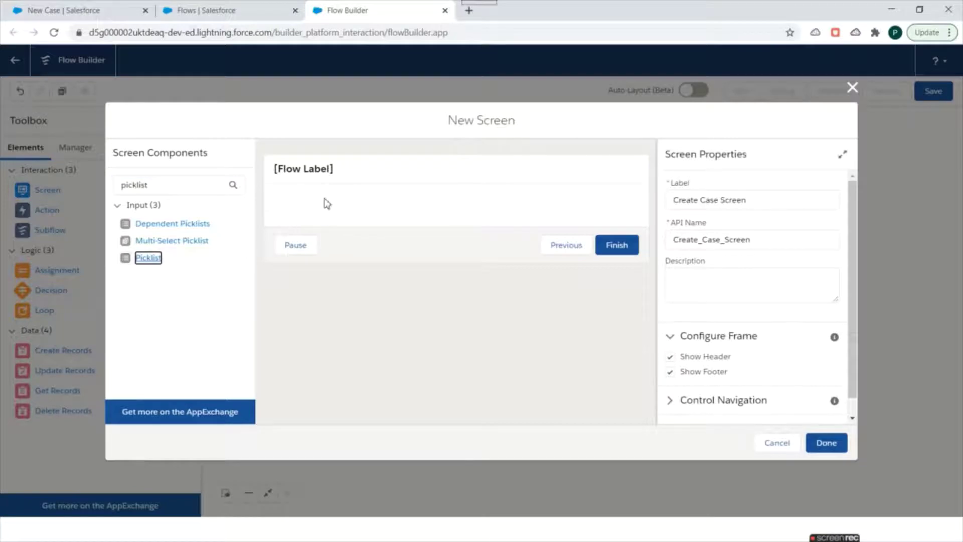
- Label the picklist Status, keep Text data type, and fill it from {!CaseStatus}
left_click(143, 258)
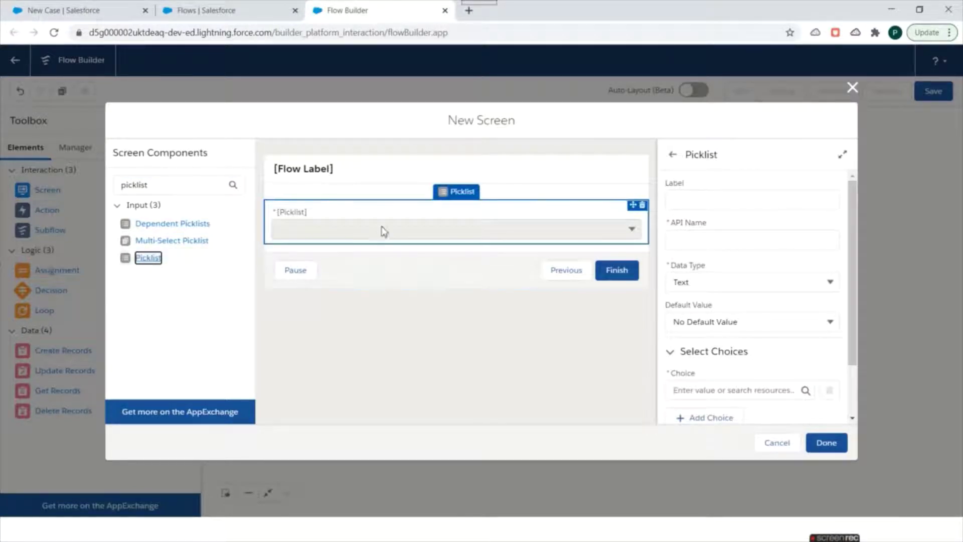
left_click(679, 198)
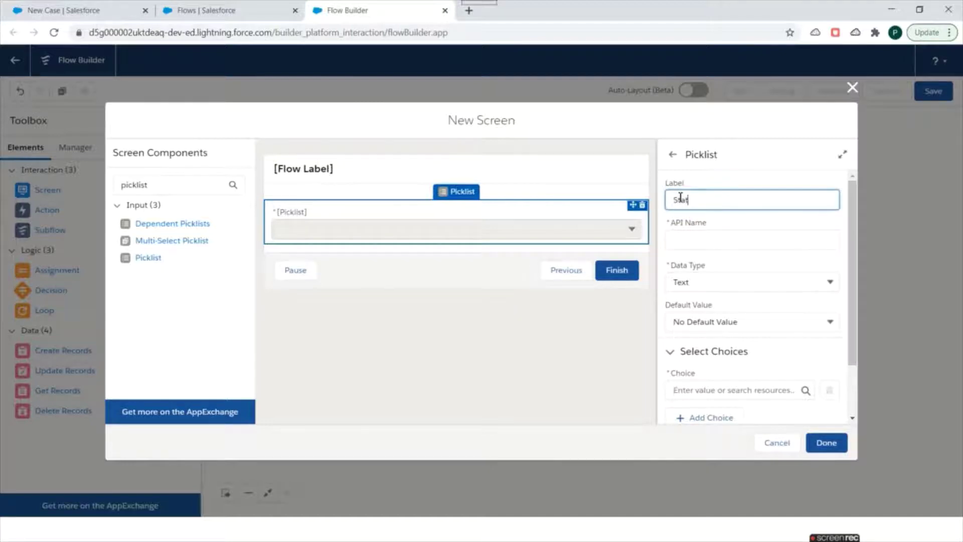
left_click(736, 229)
left_click(716, 277)
left_click(741, 276)
scroll(743, 284, "down", 1)
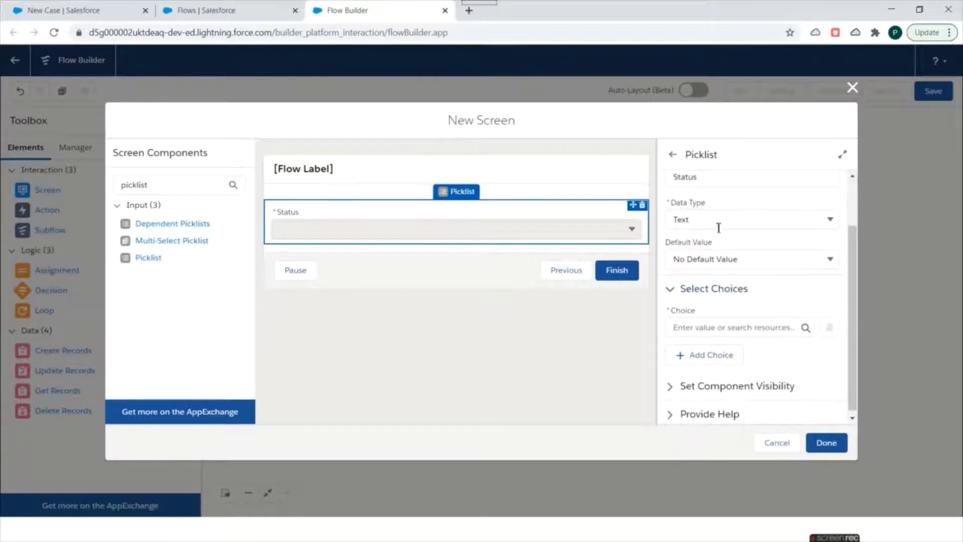
scroll(722, 301, "down", 1)
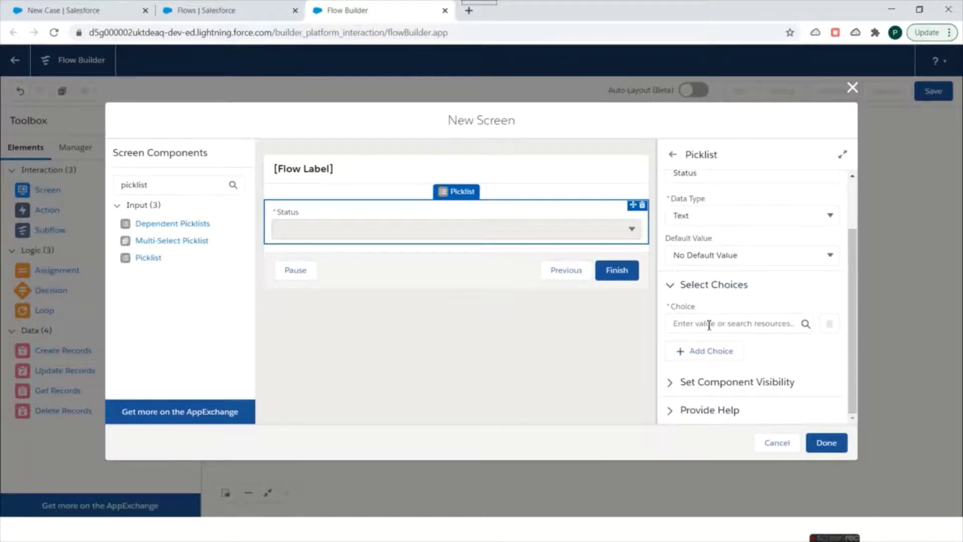
left_click(709, 325)
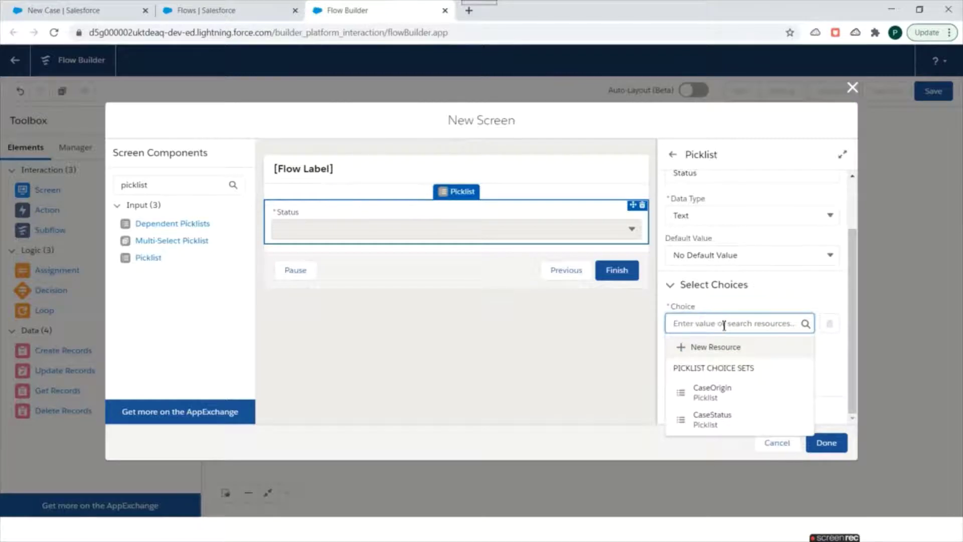
left_click(718, 424)
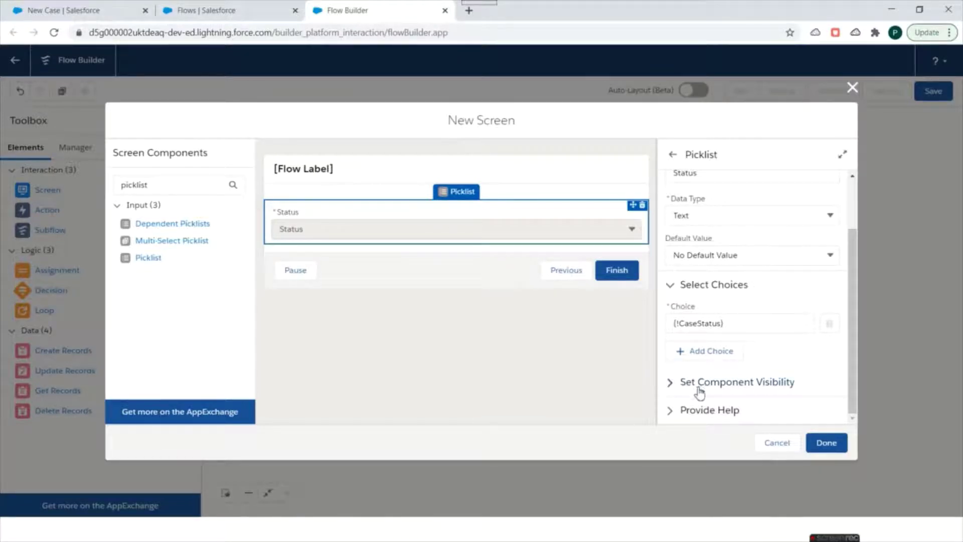
- Review the Status picklist's display and help text settings, then deselect it
left_click(673, 384)
scroll(744, 372, "down", 1)
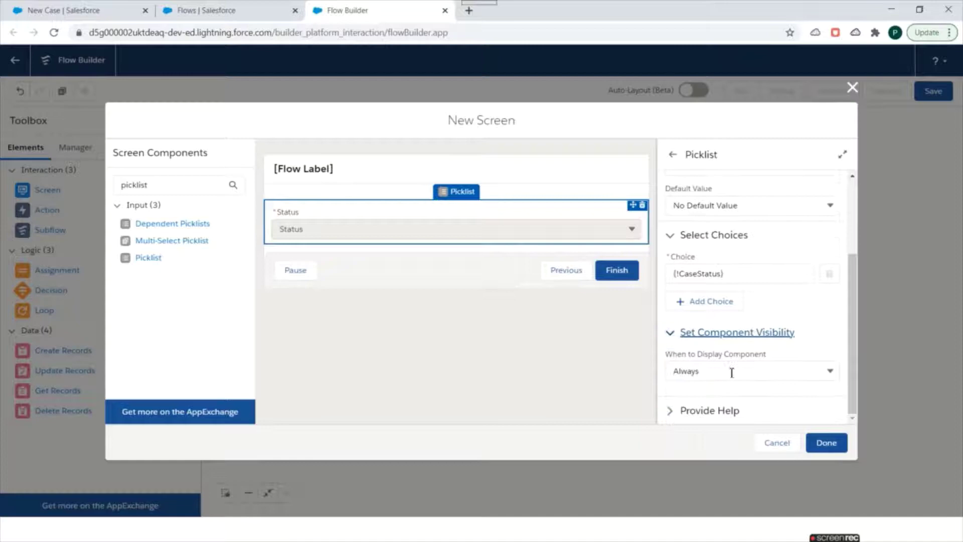
left_click(677, 414)
scroll(748, 354, "down", 5)
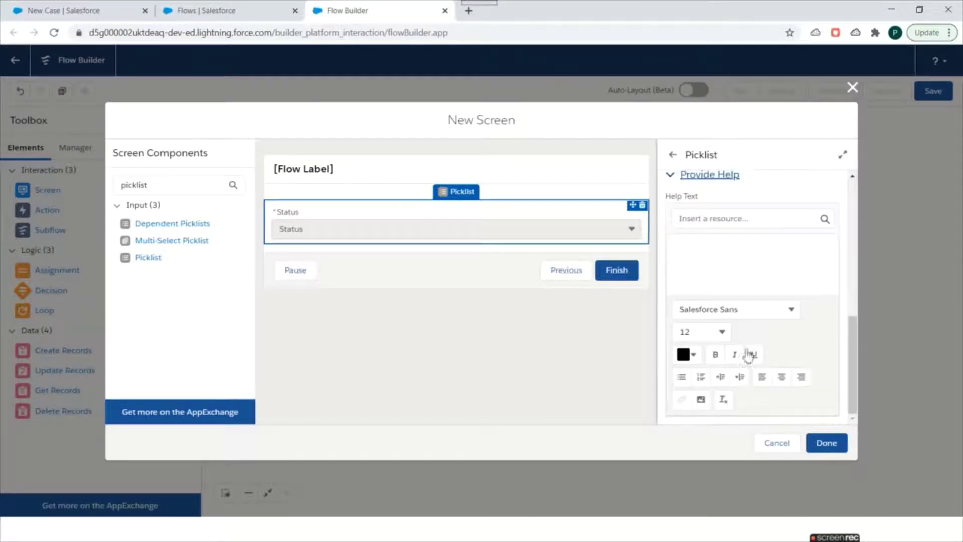
left_click(670, 181)
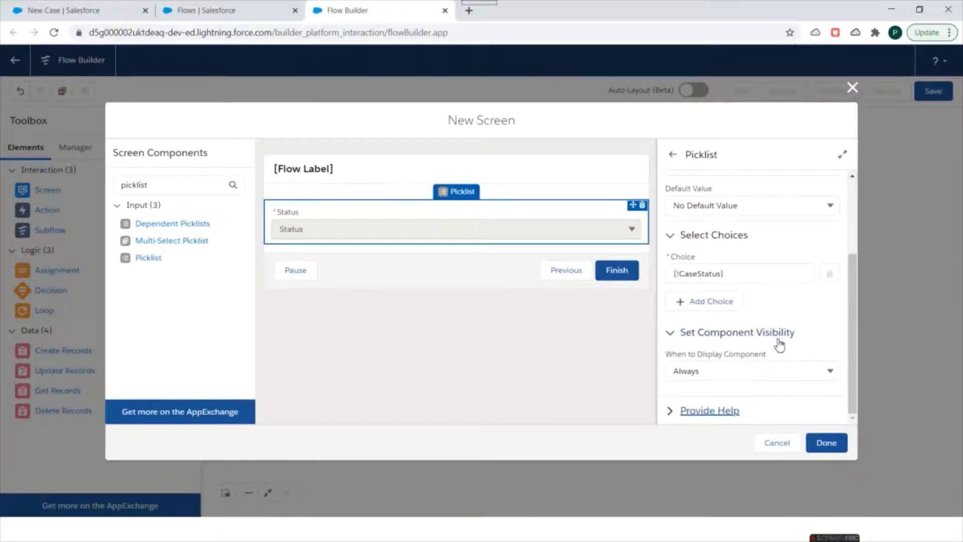
left_click(390, 340)
left_click(157, 185)
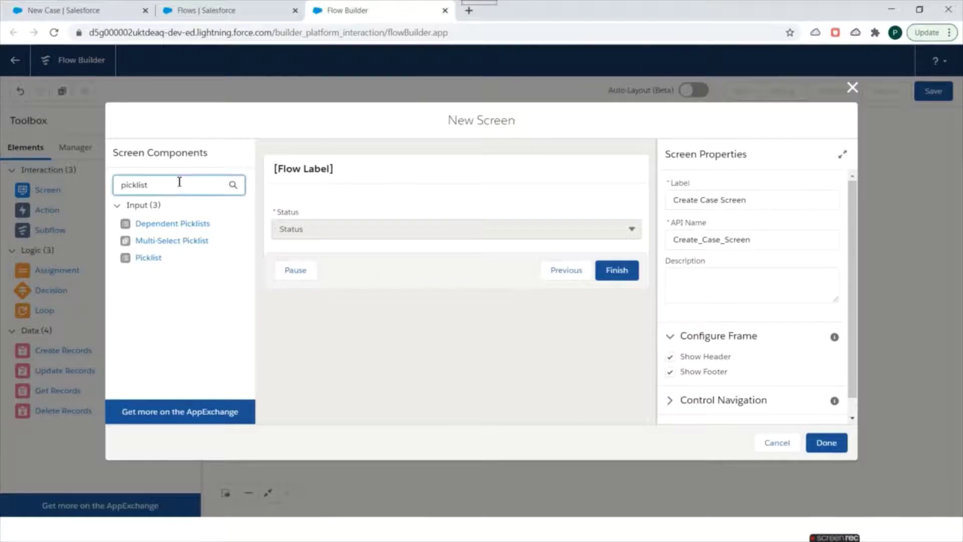
- Add a second picklist labelled Case Origin below Status, with choices from {!CaseOrigin}
left_click_drag(148, 258, 403, 248)
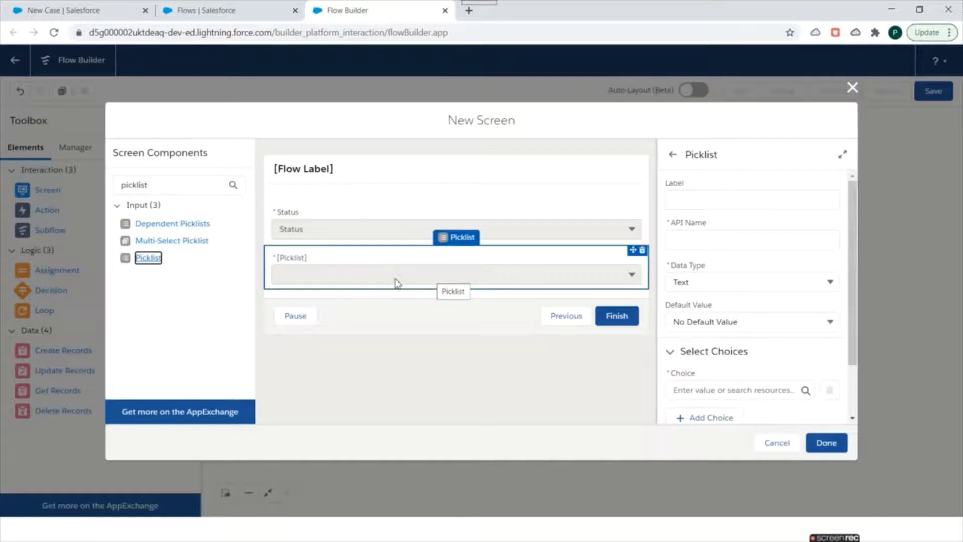
left_click(675, 207)
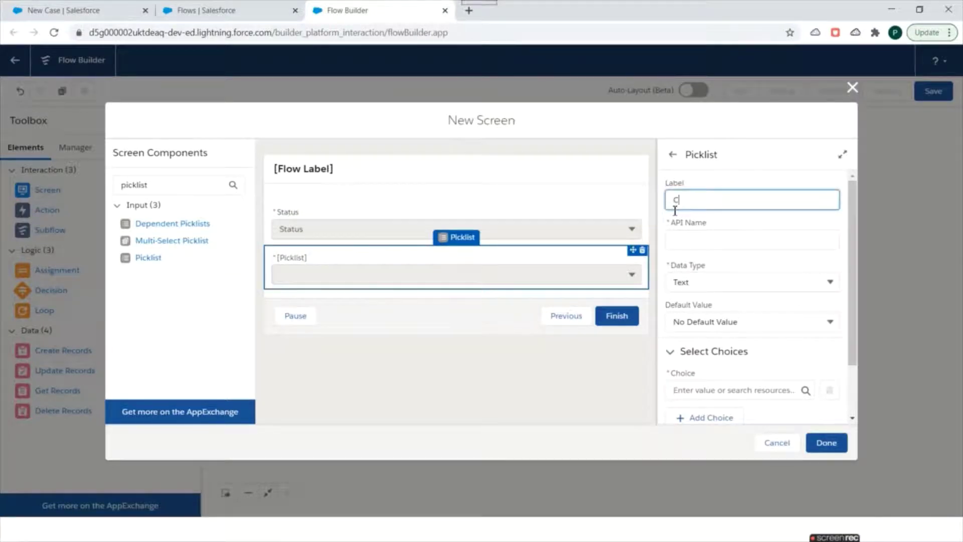
type("Case Origin")
left_click(722, 224)
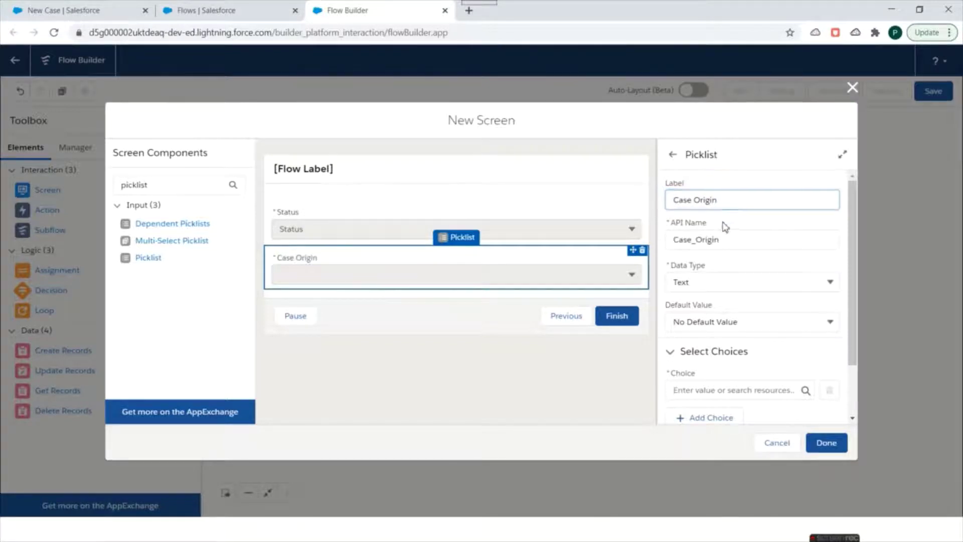
scroll(744, 253, "down", 1)
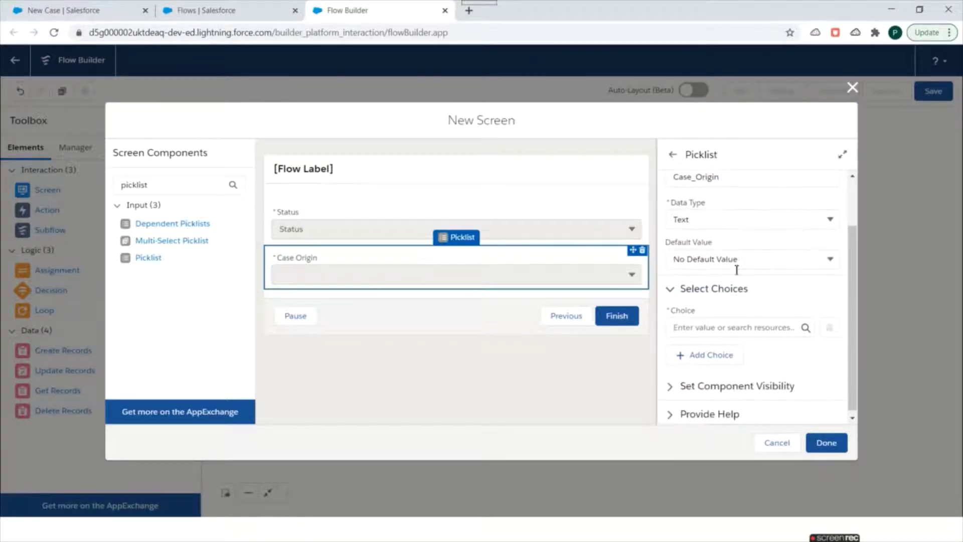
scroll(735, 271, "up", 1)
scroll(752, 305, "down", 1)
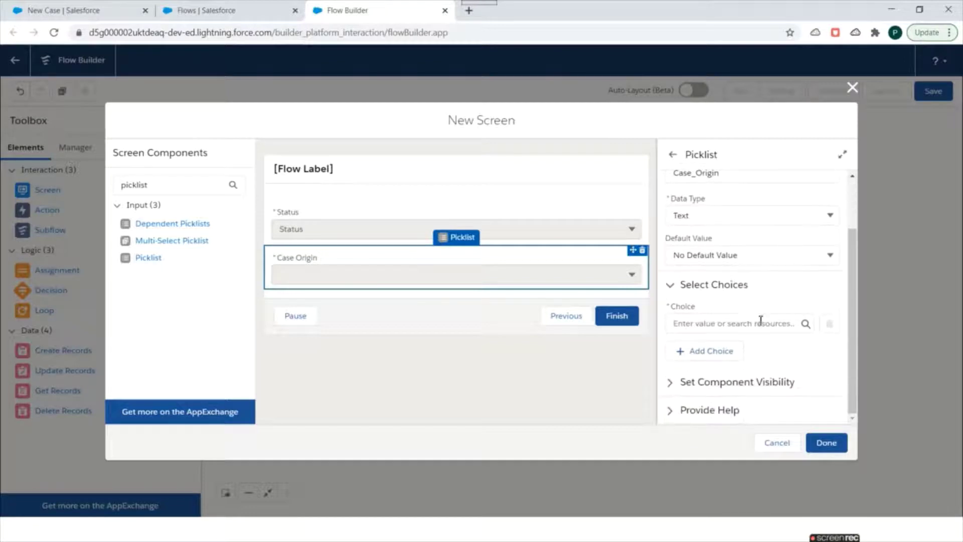
left_click(733, 326)
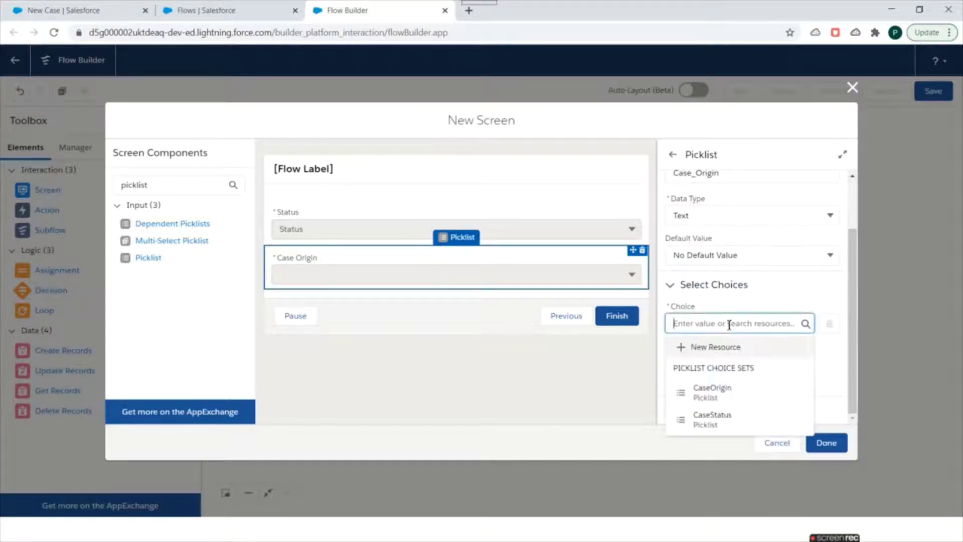
left_click(717, 397)
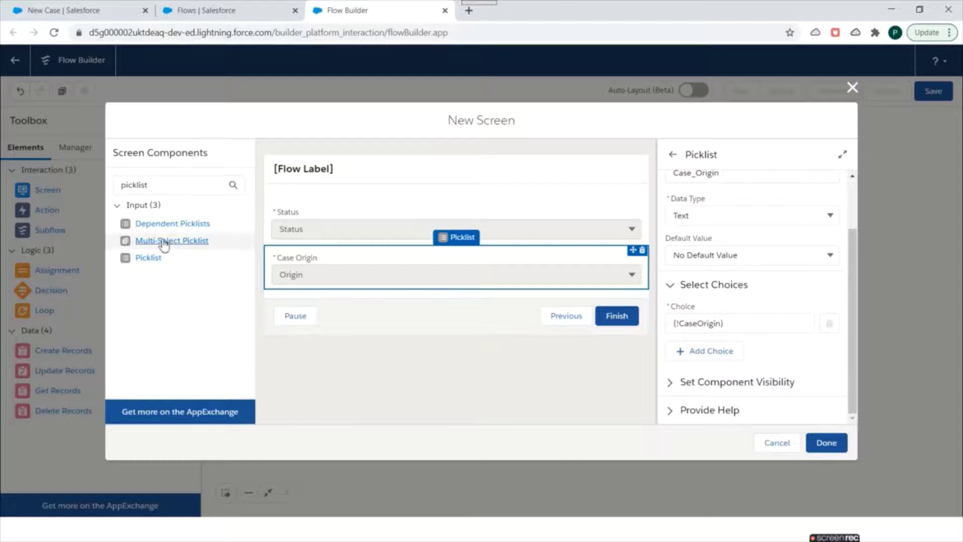
left_click(157, 183)
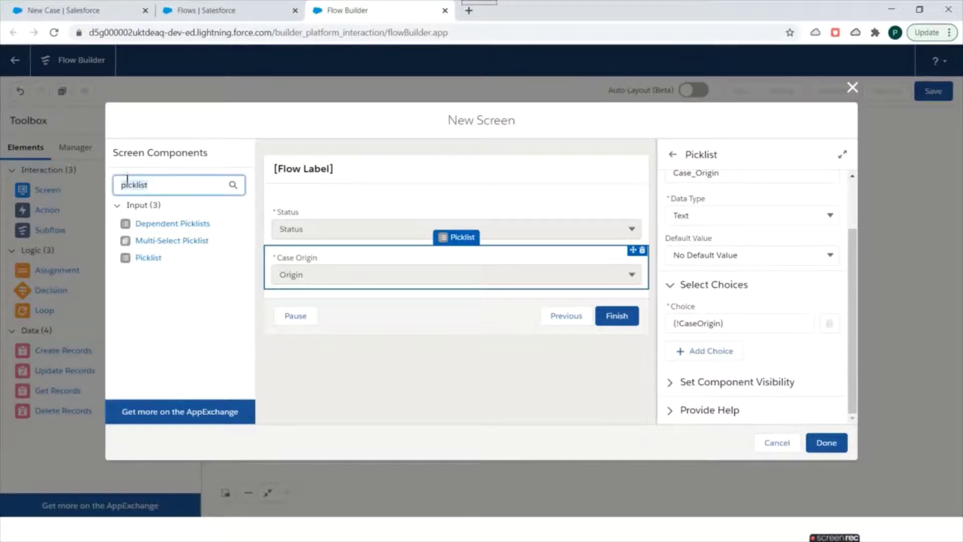
- Add a Text input labelled Subject below Case Origin and close the screen with Done
type("text")
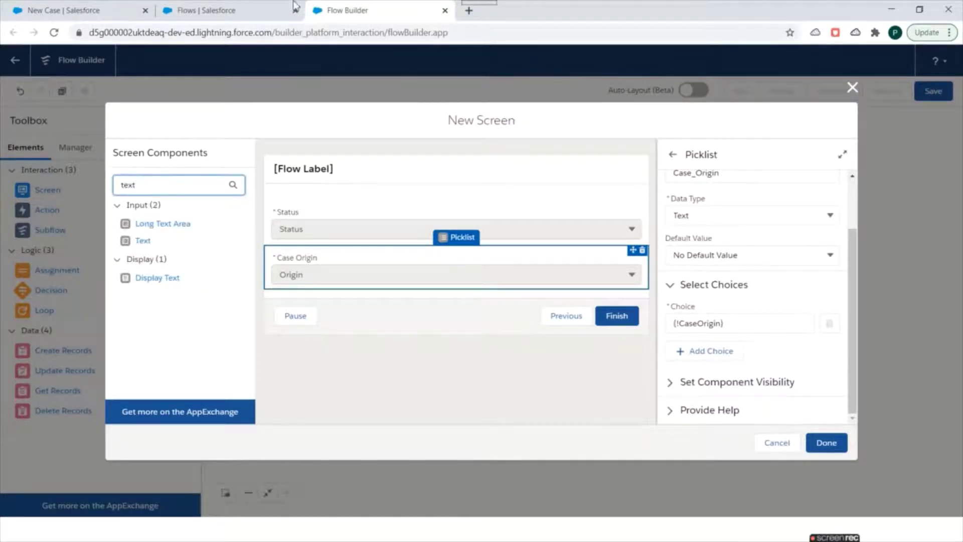
left_click(150, 242)
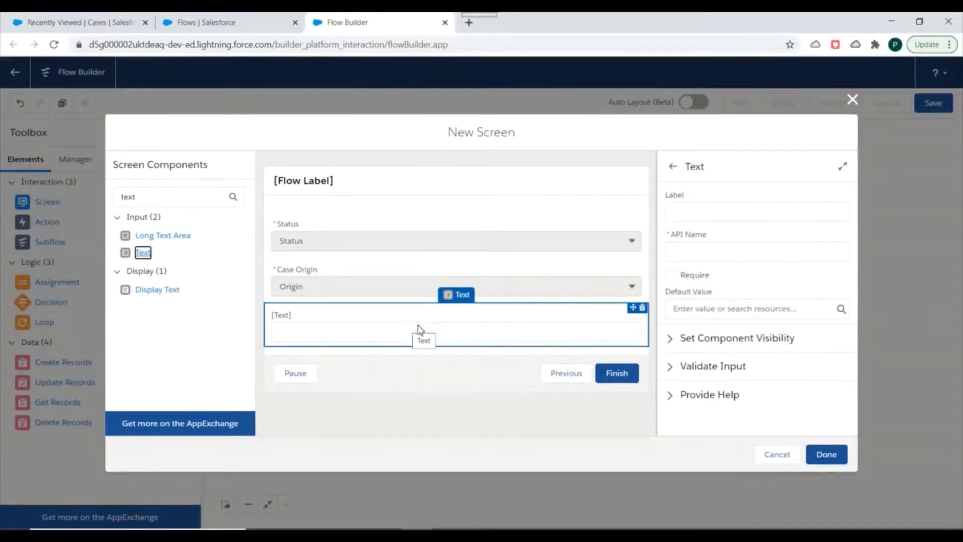
left_click(719, 210)
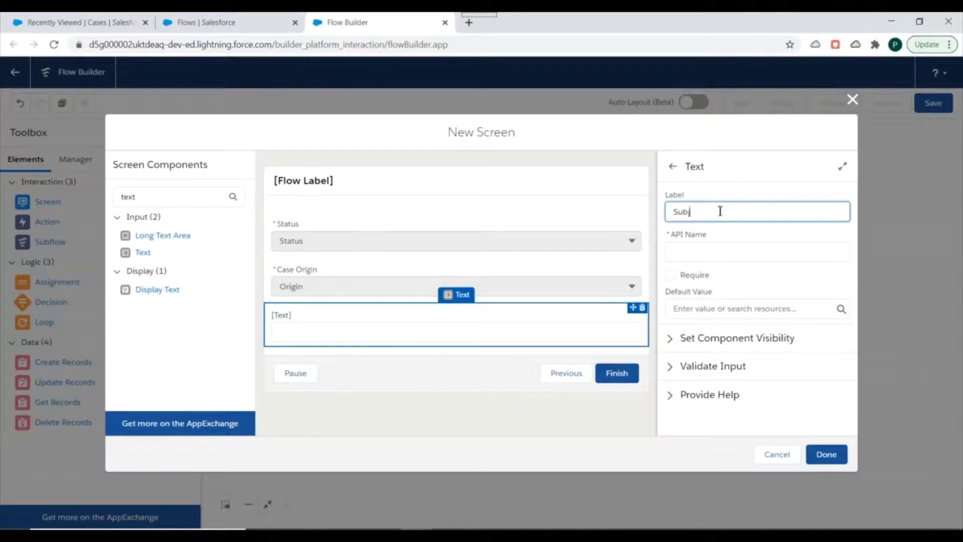
left_click(716, 240)
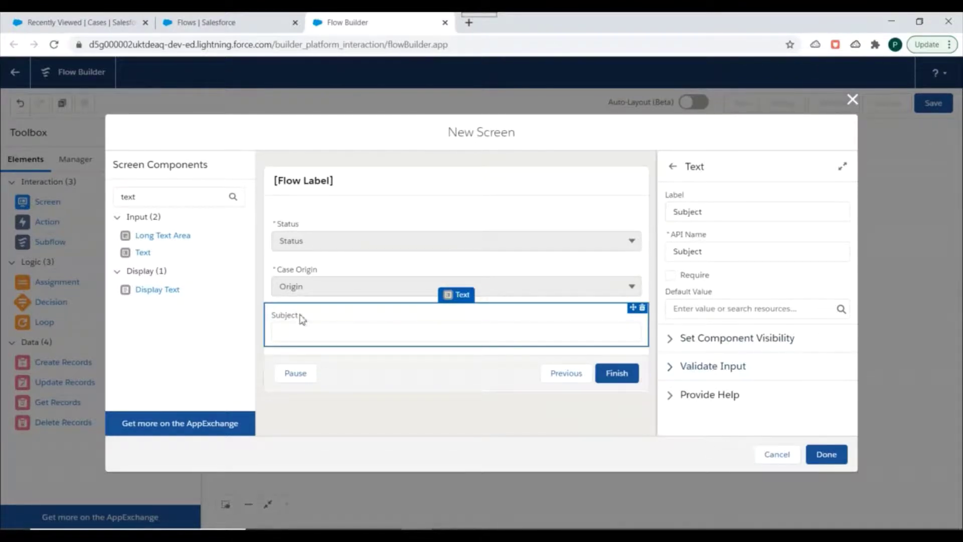
left_click(826, 454)
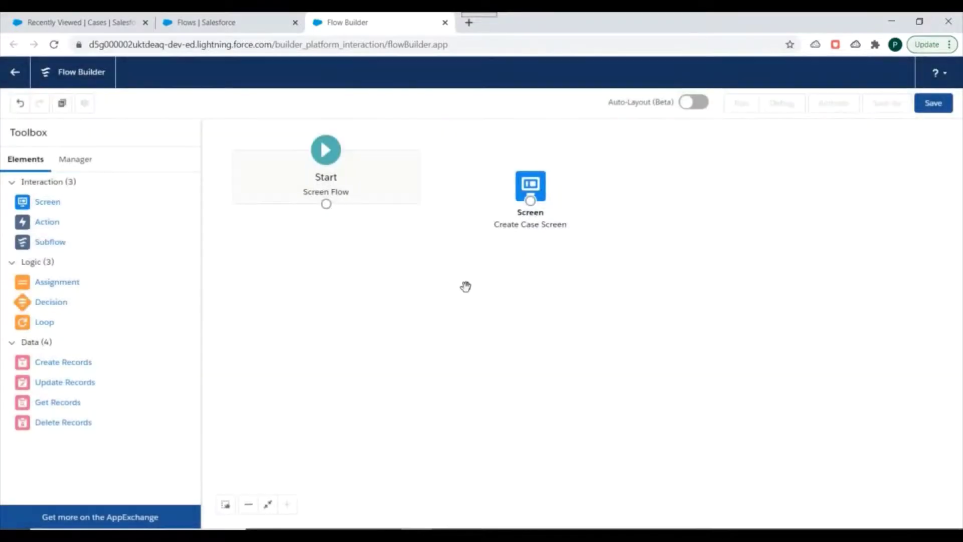
- Reposition Create Case Screen and connect Start to it
mouse_move(530, 183)
left_mouse_down()
mouse_move(513, 159)
mouse_move(523, 172)
left_mouse_up()
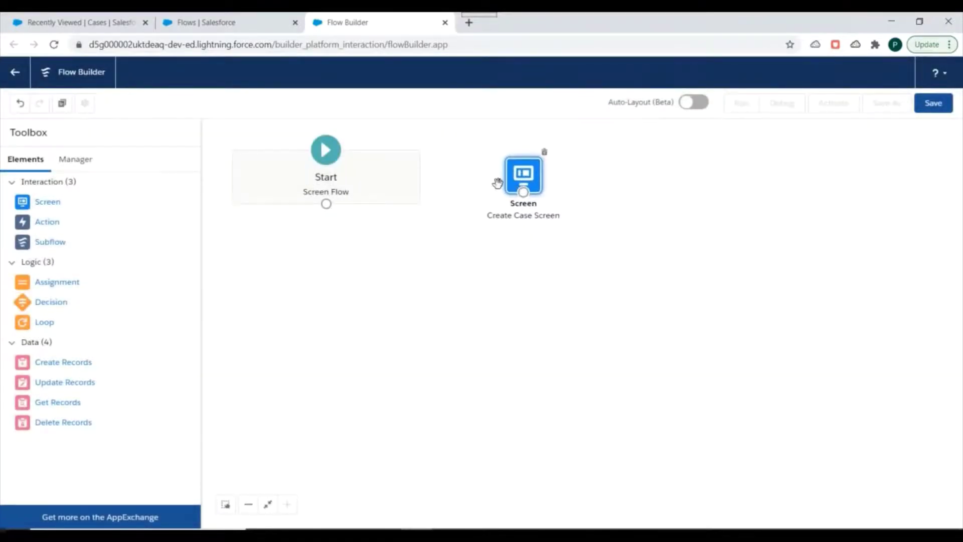
left_click_drag(326, 204, 501, 183)
left_click_drag(326, 204, 523, 181)
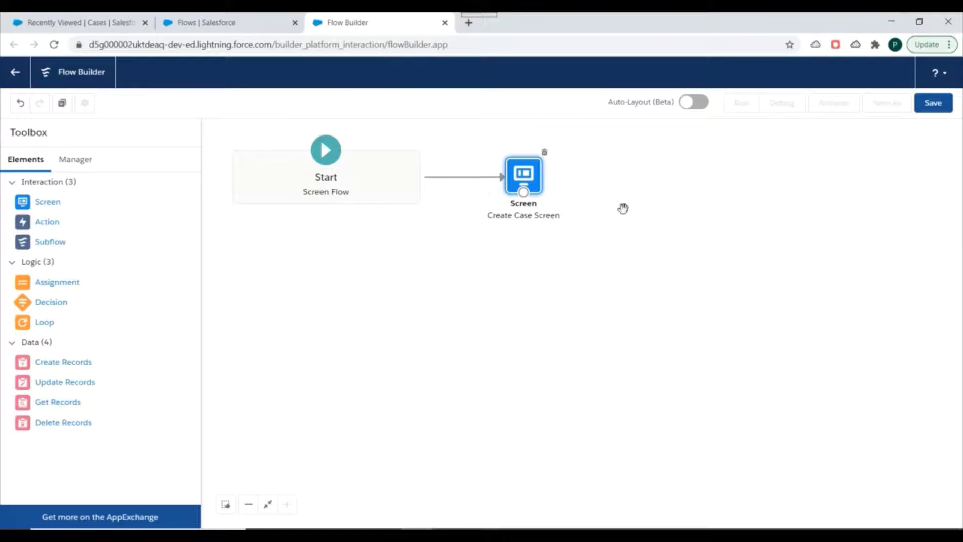
- Save the flow as Create Case Flow, then reopen and close Create Case Screen unchanged
left_click(933, 104)
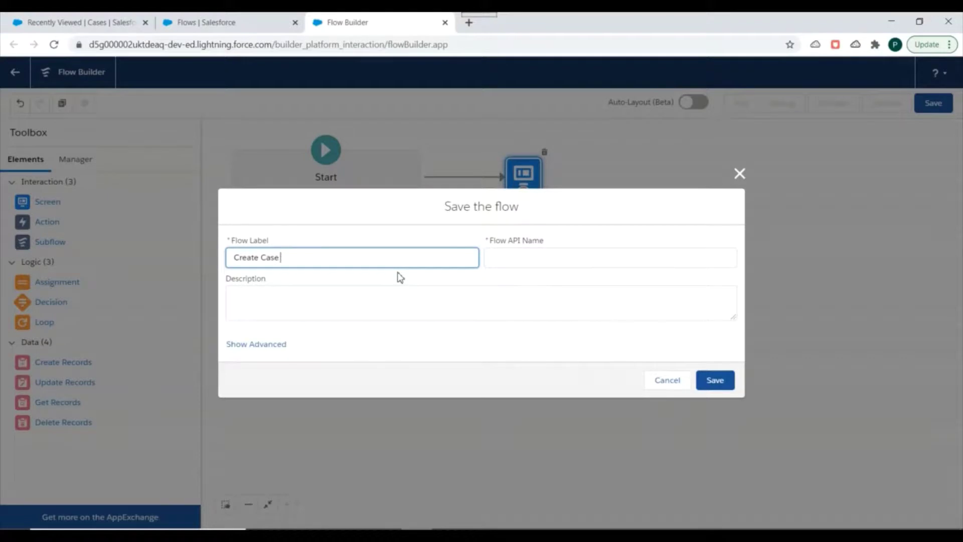
left_click(476, 284)
left_click(715, 381)
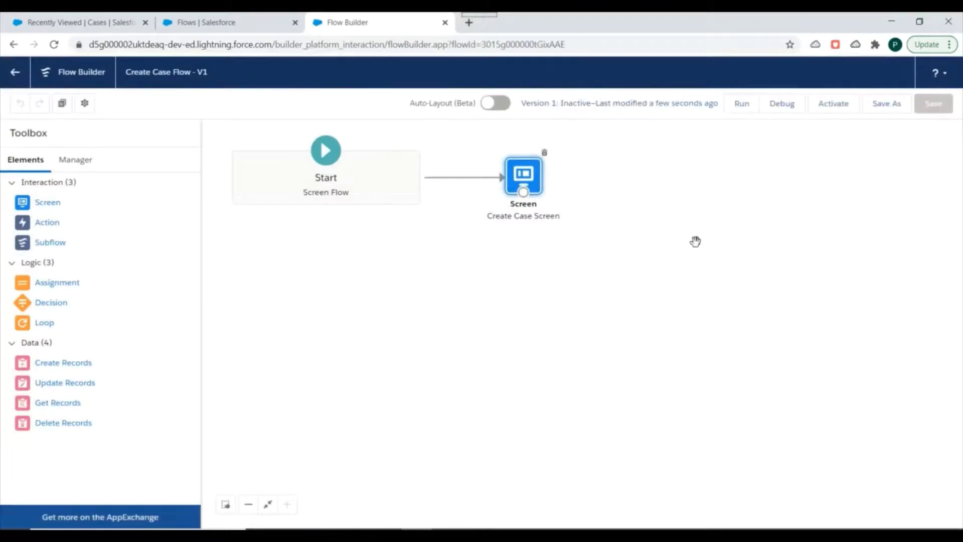
double_click(531, 181)
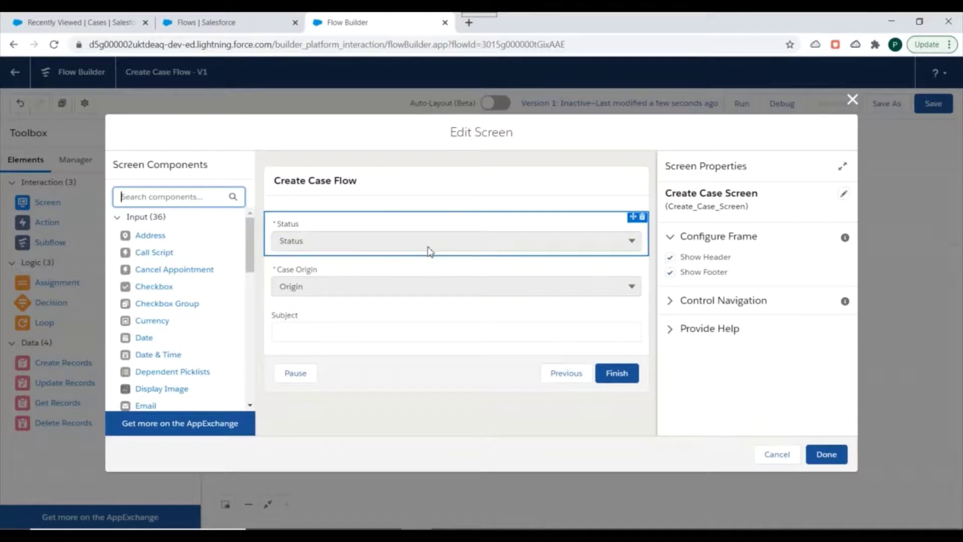
left_click(852, 99)
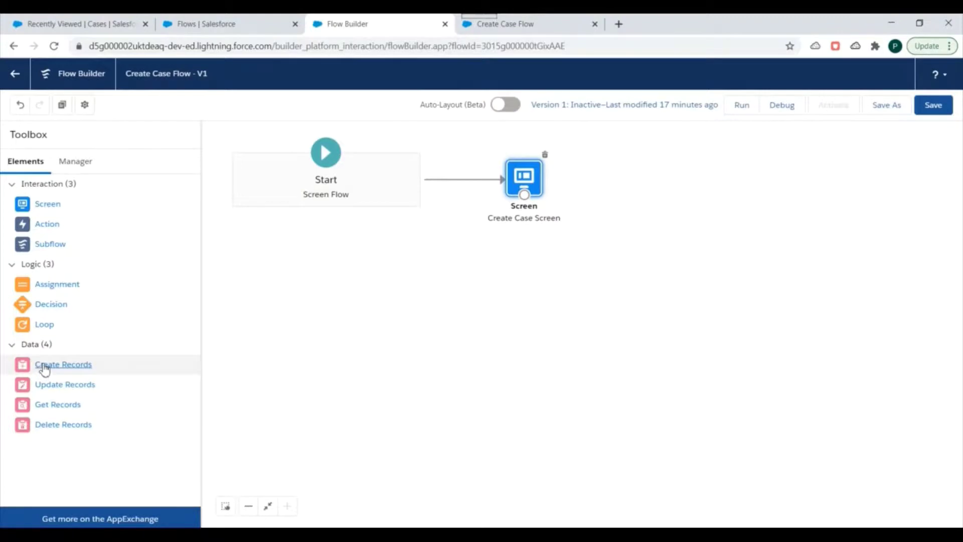
- Add a Create Records element set to use separate resources and literal values
left_click_drag(50, 365, 640, 196)
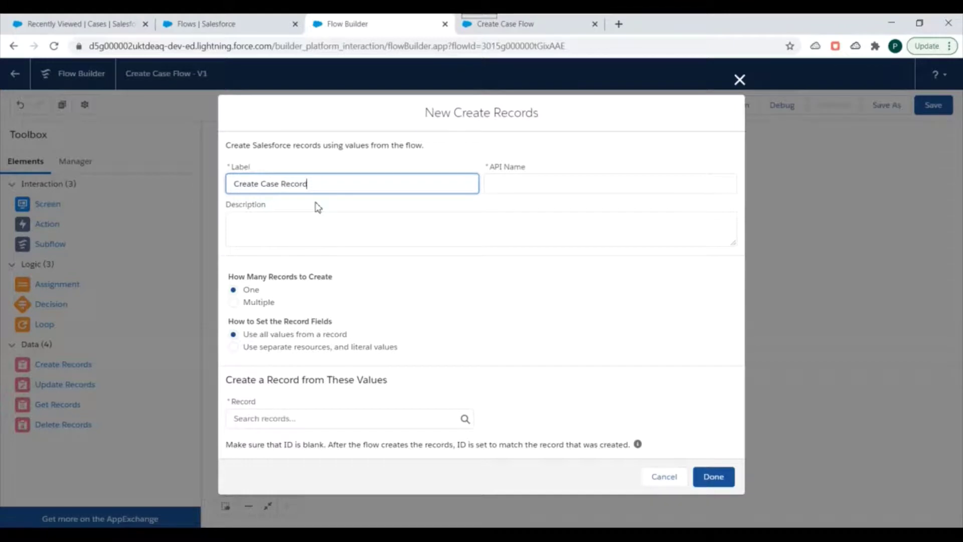
left_click(428, 283)
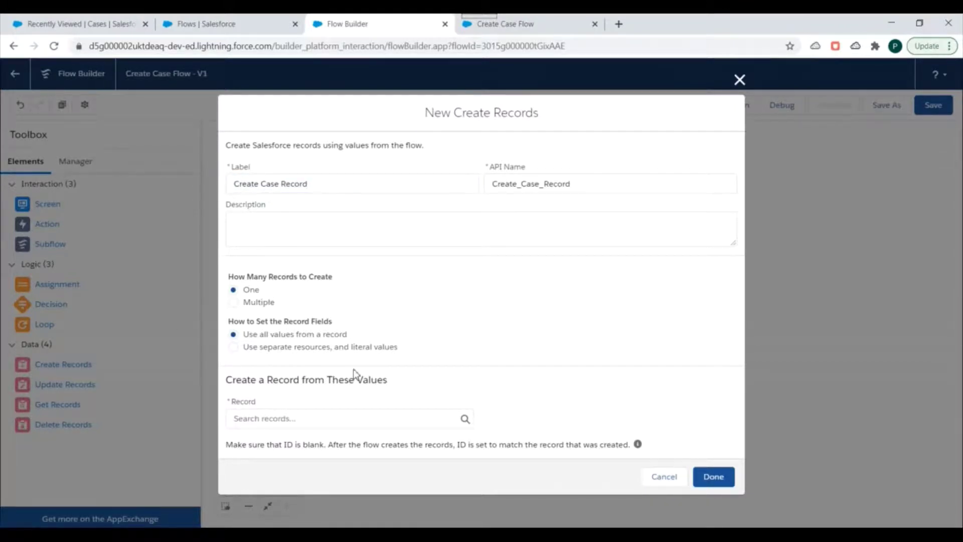
left_click(332, 415)
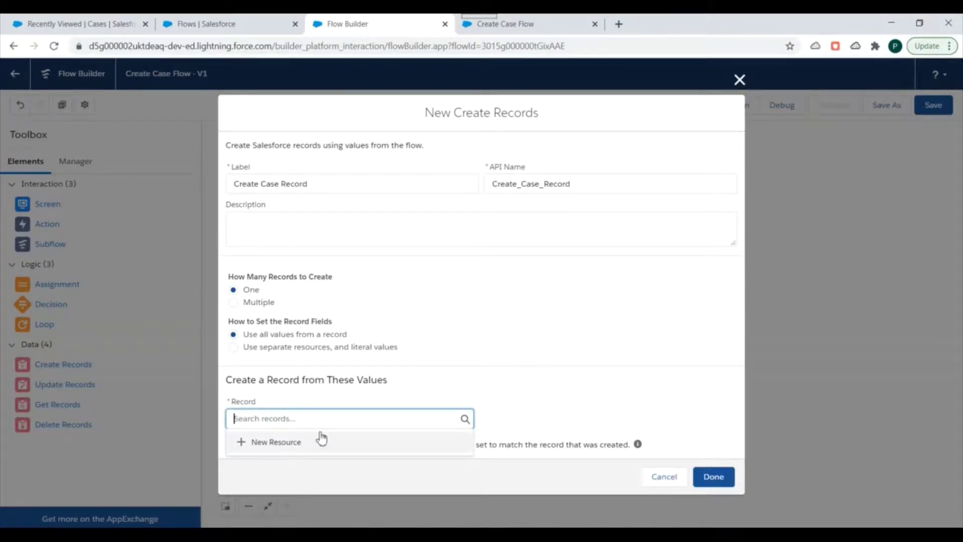
left_click(279, 353)
left_click(278, 344)
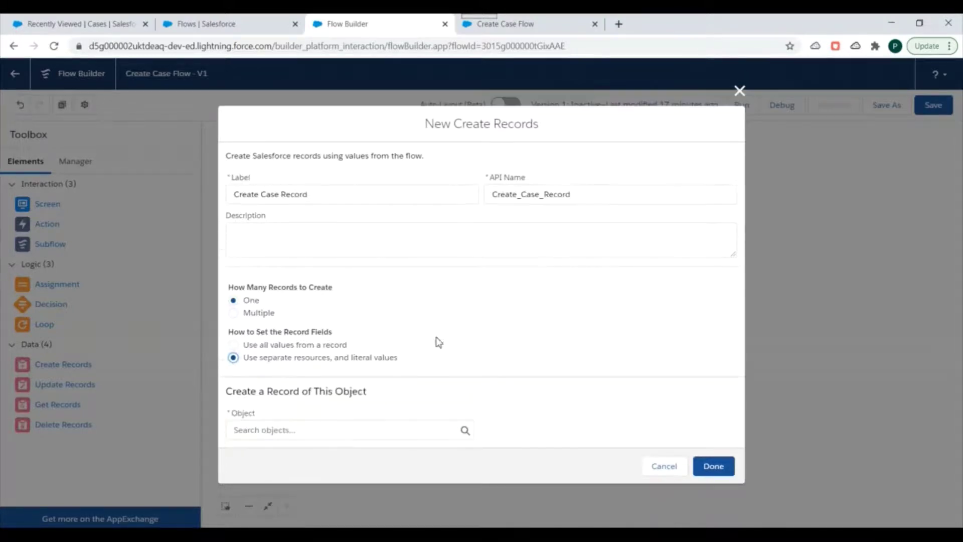
- Create a Case record with its Status field set to {!Status}
left_click(334, 432)
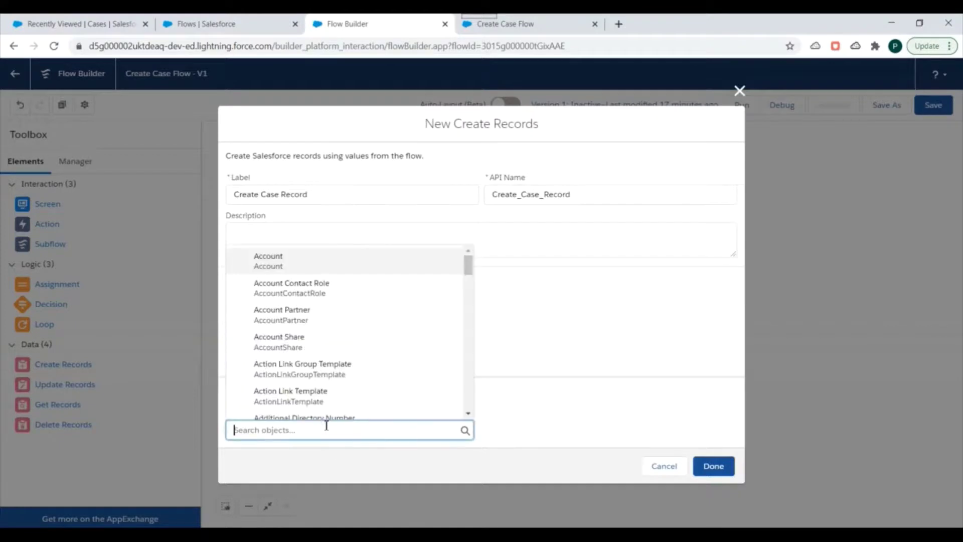
type("case")
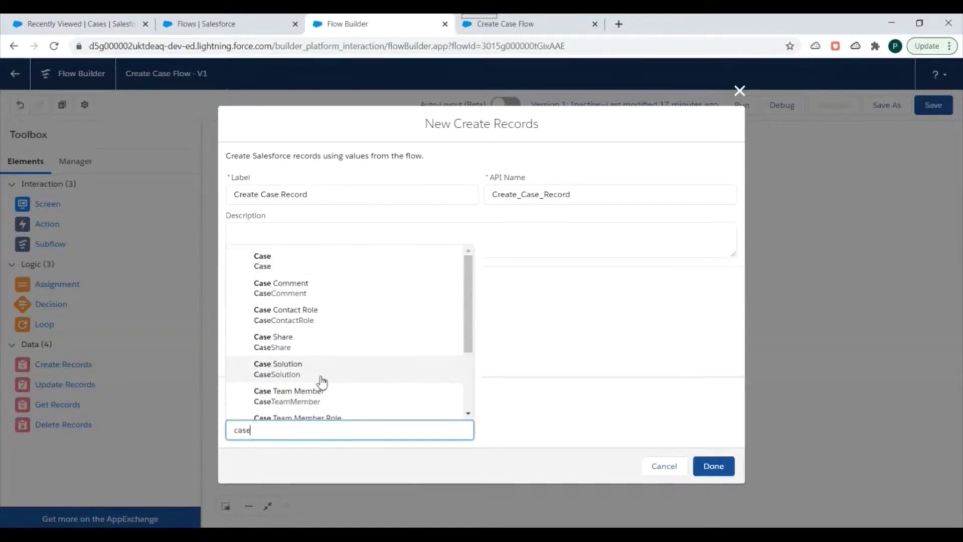
left_click(281, 264)
scroll(511, 358, "down", 2)
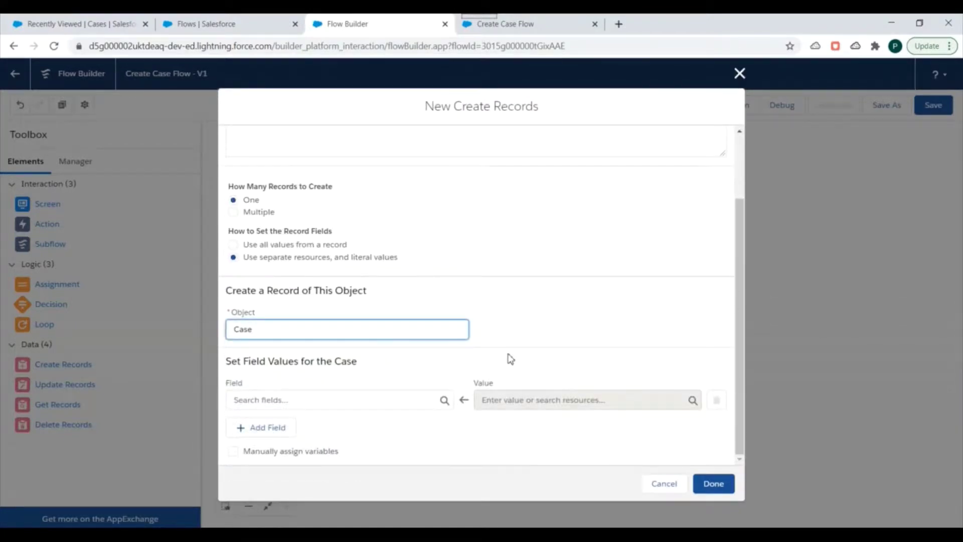
left_click(320, 401)
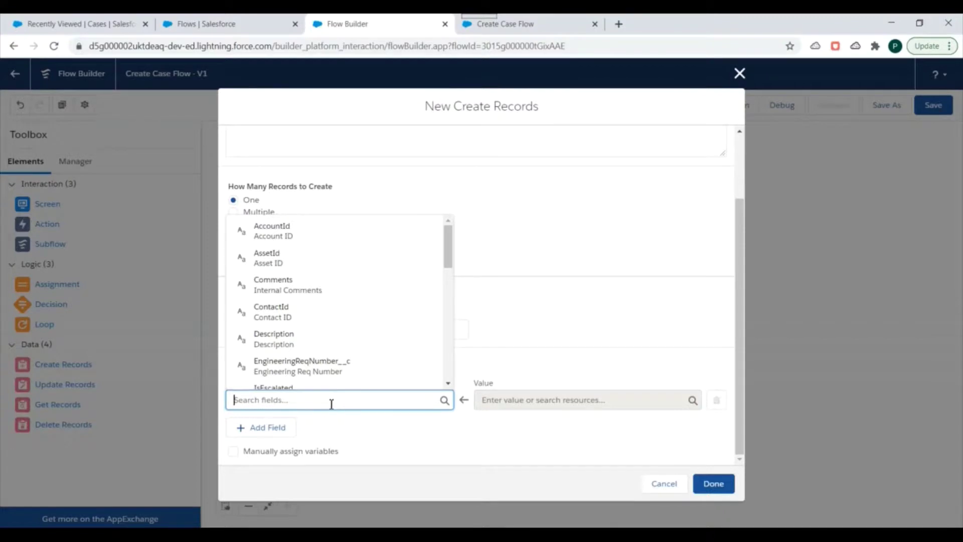
type("stat")
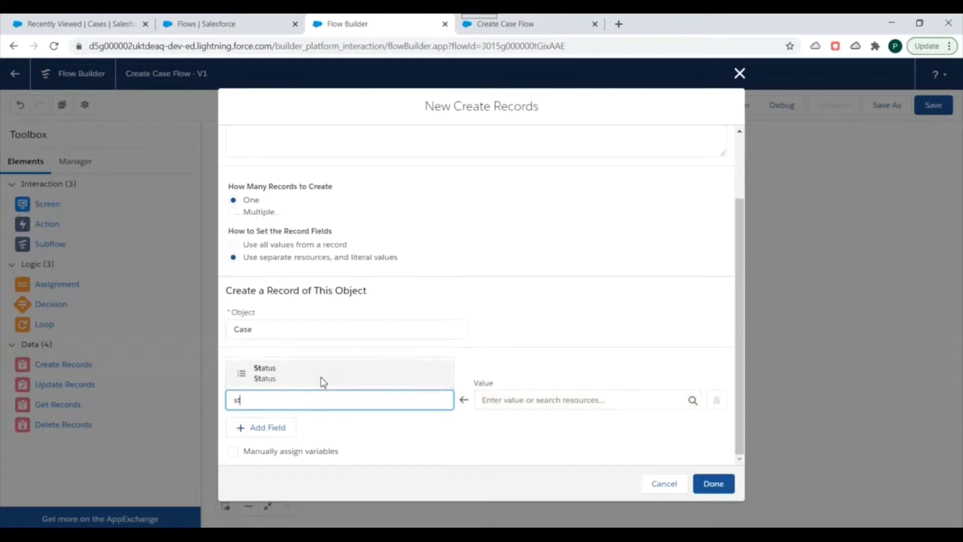
left_click(323, 384)
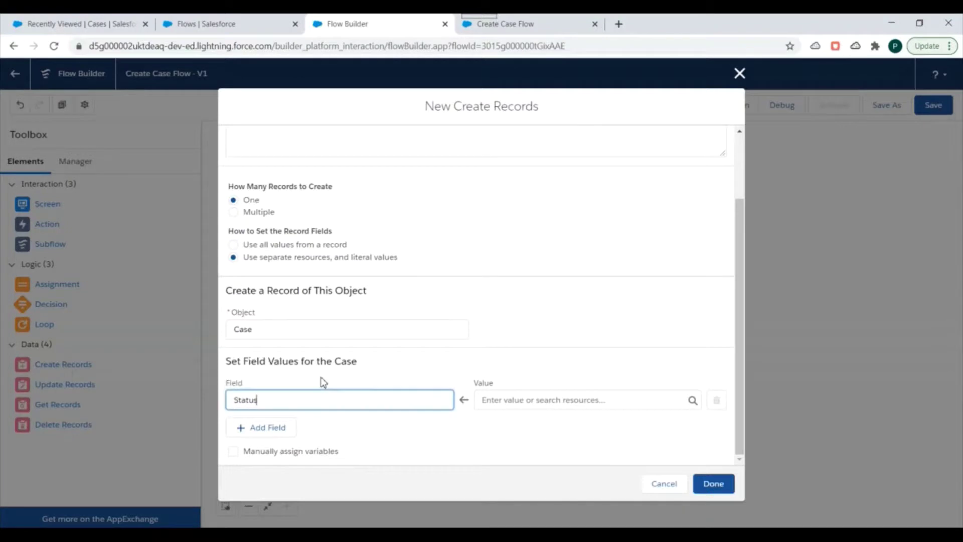
left_click(549, 395)
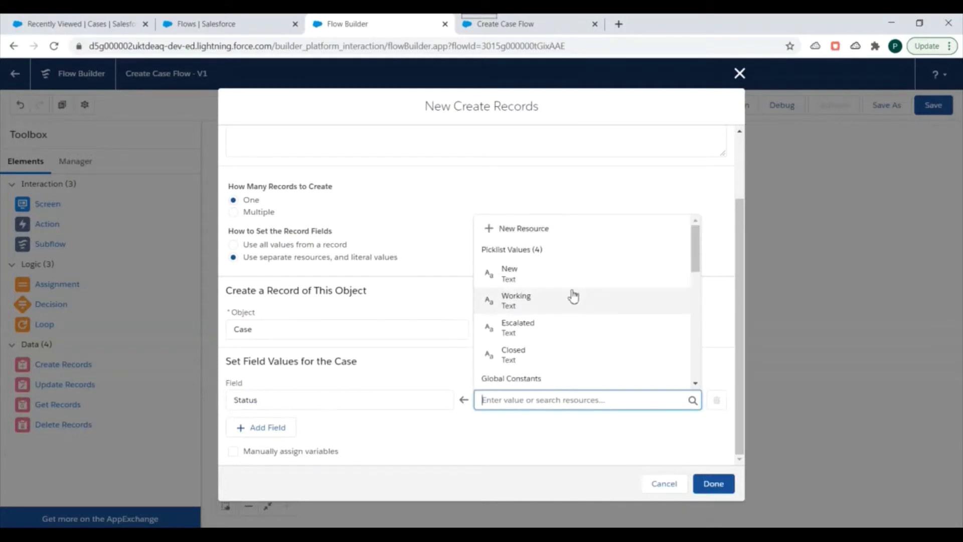
scroll(579, 296, "down", 1)
scroll(577, 300, "down", 2)
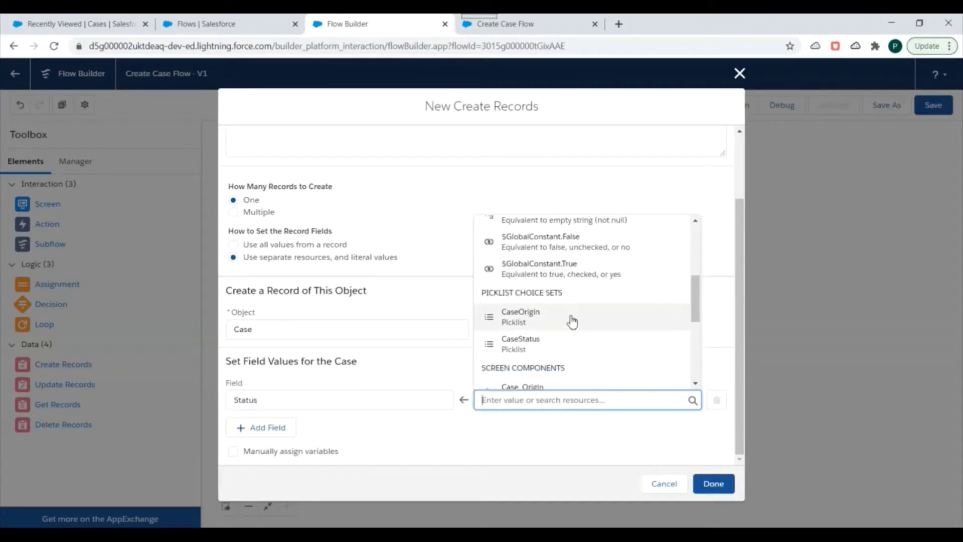
scroll(568, 321, "down", 3)
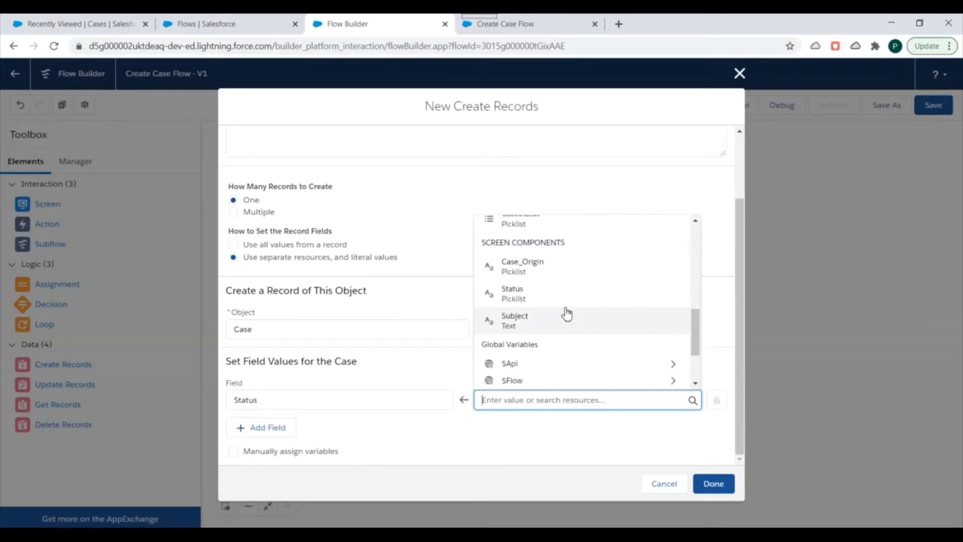
left_click(520, 292)
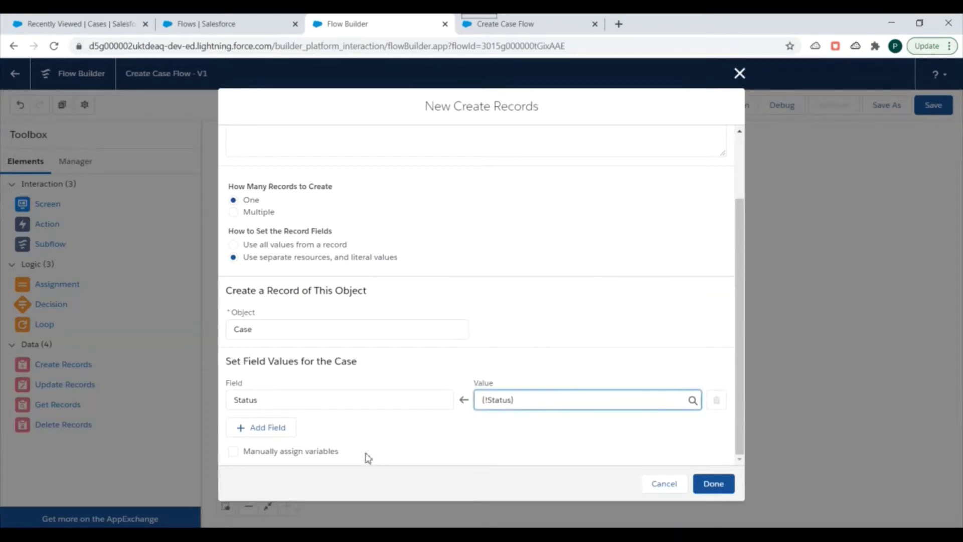
- Add an Origin field row on the new Case, valued from the screen's {!Case_Origin} component
left_click(274, 427)
left_click(279, 438)
scroll(341, 391, "down", 6)
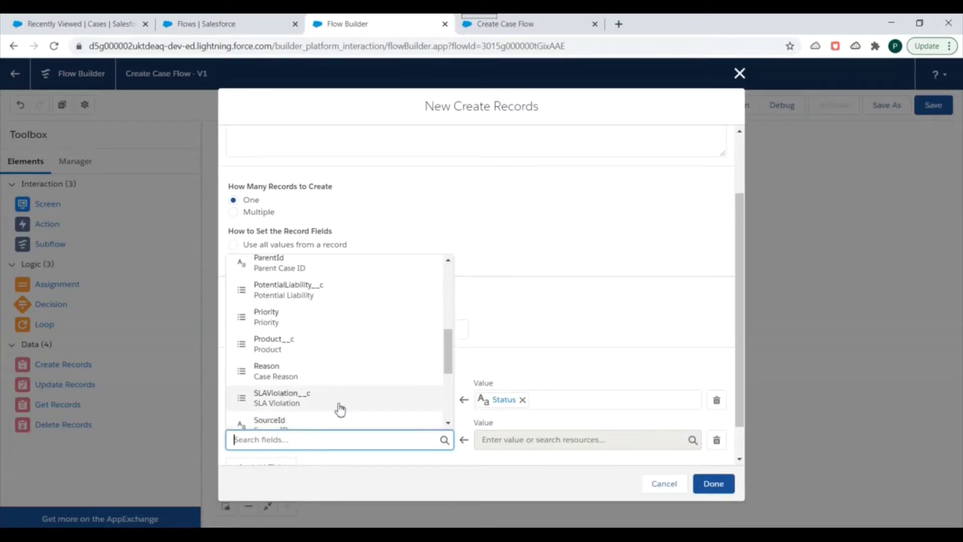
type("origin")
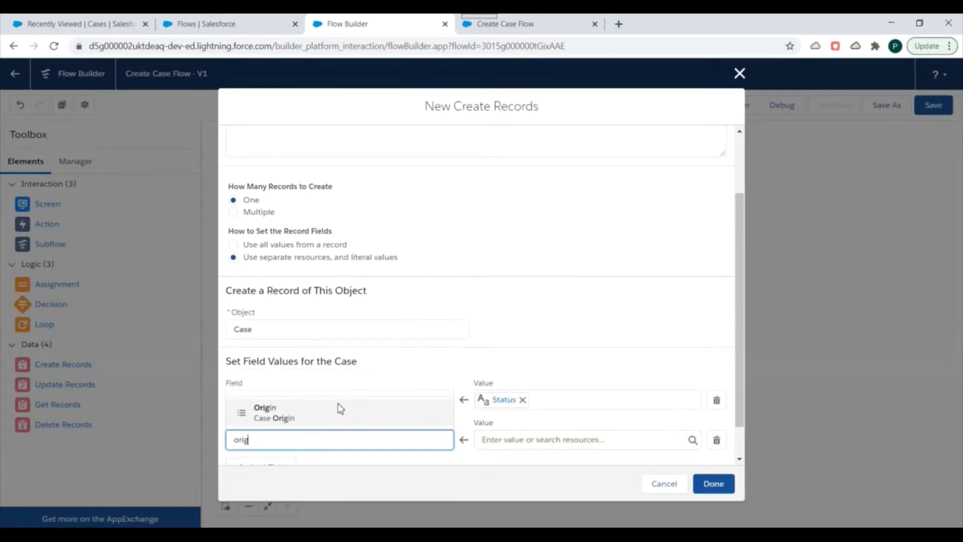
left_click(340, 408)
scroll(518, 344, "down", 2)
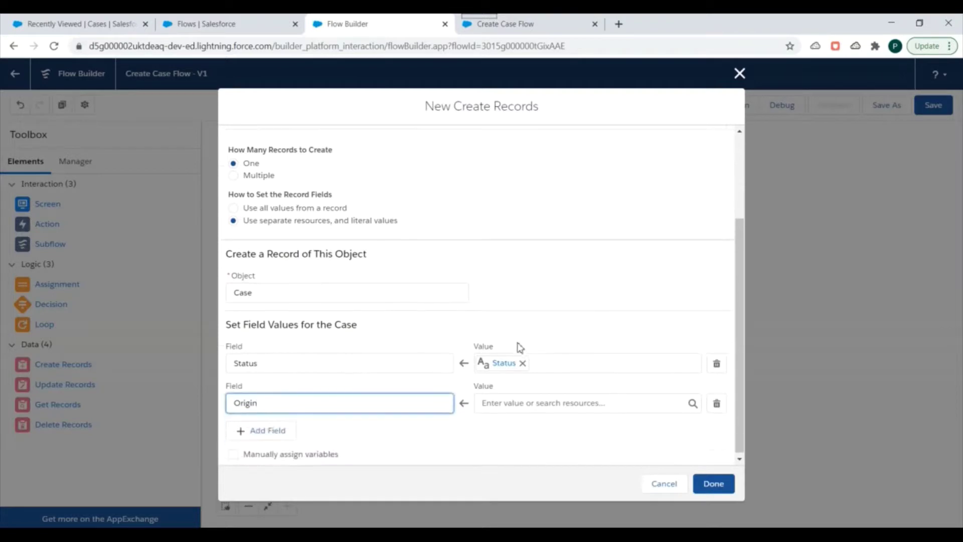
left_click(511, 405)
scroll(614, 283, "down", 4)
scroll(557, 328, "down", 2)
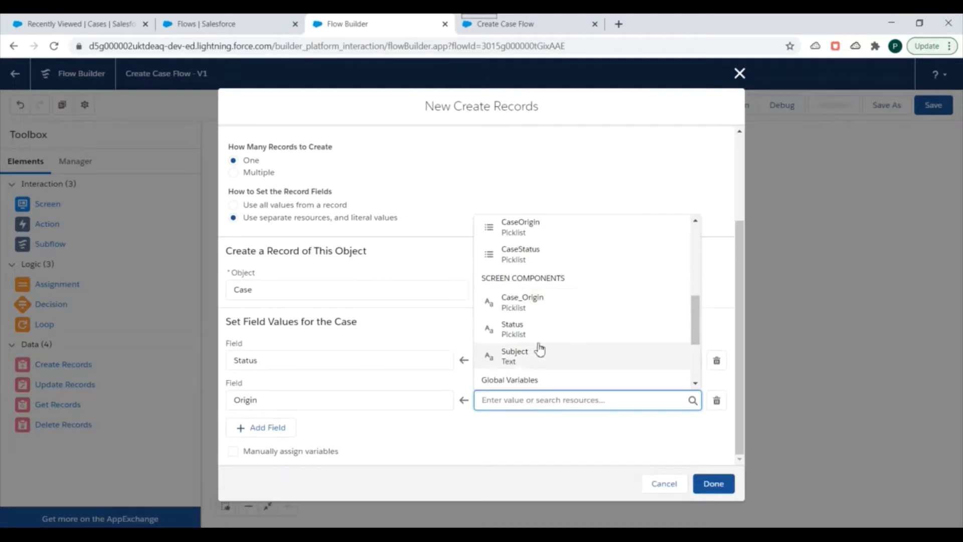
scroll(539, 346, "up", 2)
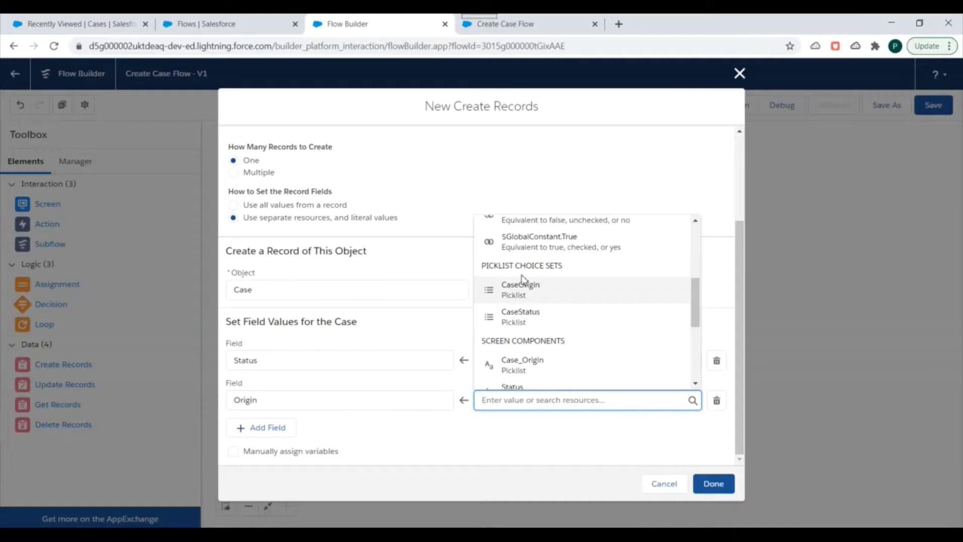
scroll(555, 271, "down", 1)
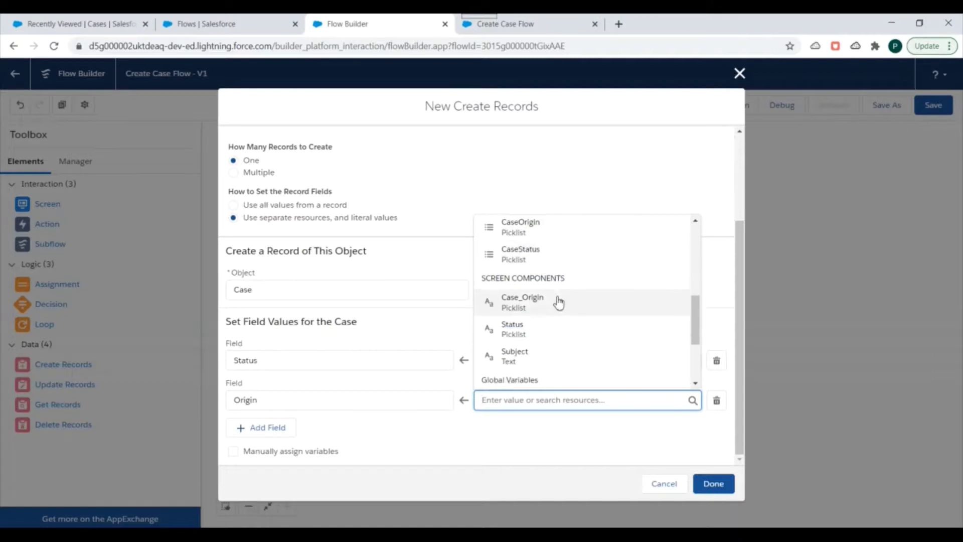
left_click(517, 301)
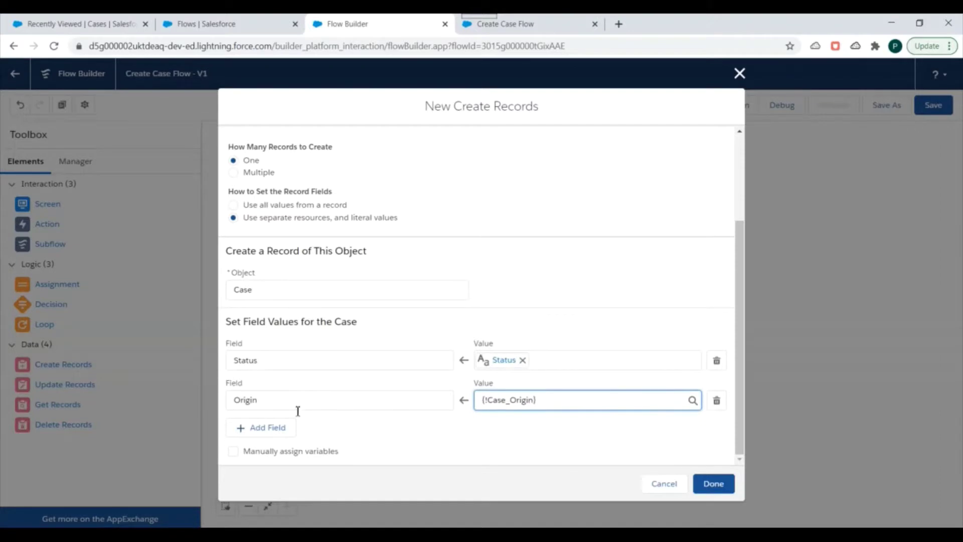
- Add a Subject field row valued from the screen's {!Subject} component
left_click(274, 426)
scroll(285, 367, "down", 1)
left_click(275, 400)
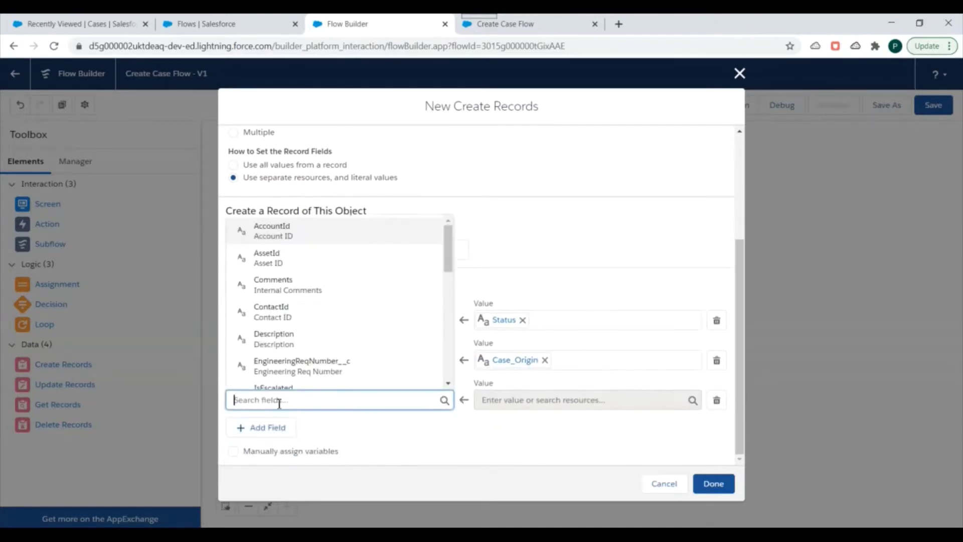
type("subject")
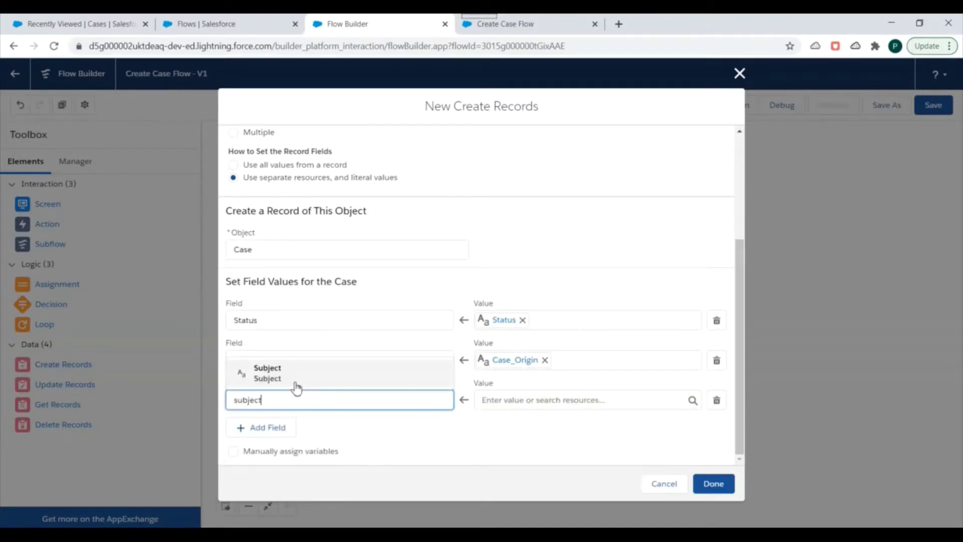
left_click(331, 372)
left_click(487, 400)
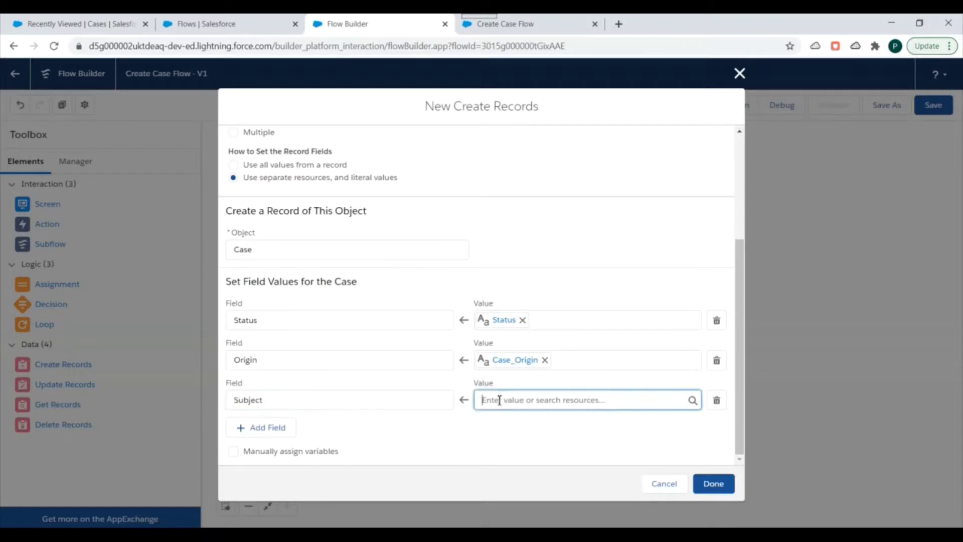
scroll(579, 306, "down", 2)
scroll(581, 305, "down", 2)
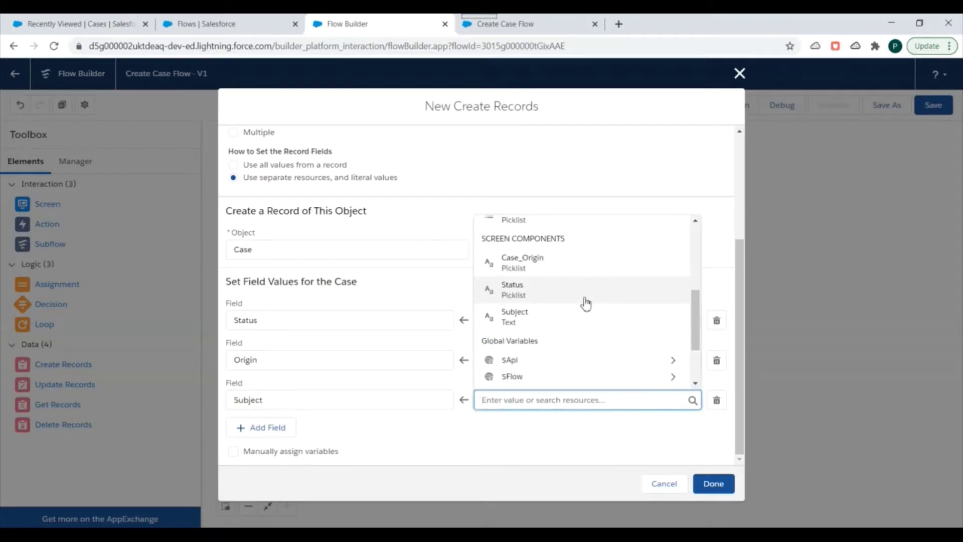
left_click(517, 318)
left_click(469, 444)
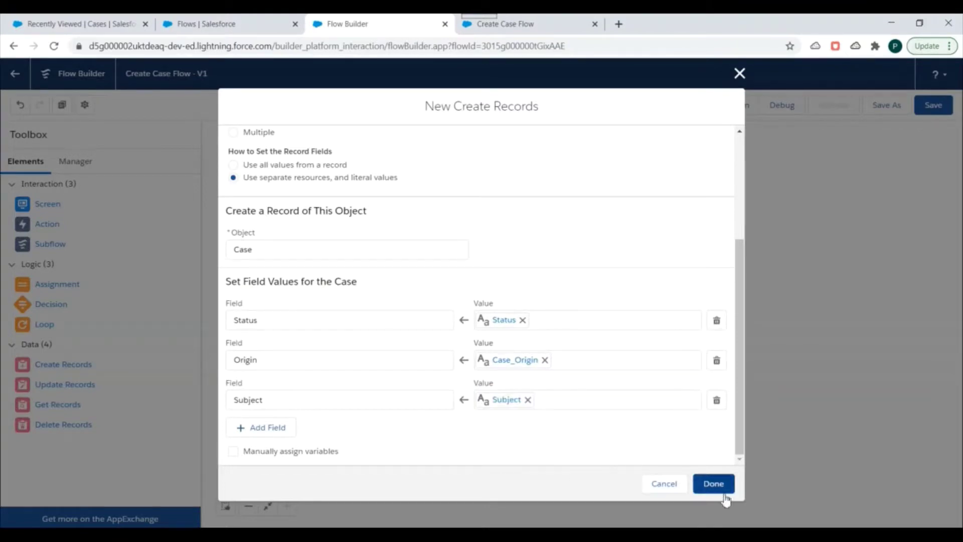
- Finish Create Records, connect Create Case Screen to Create Case Record, save, and start a debug run
left_click(712, 484)
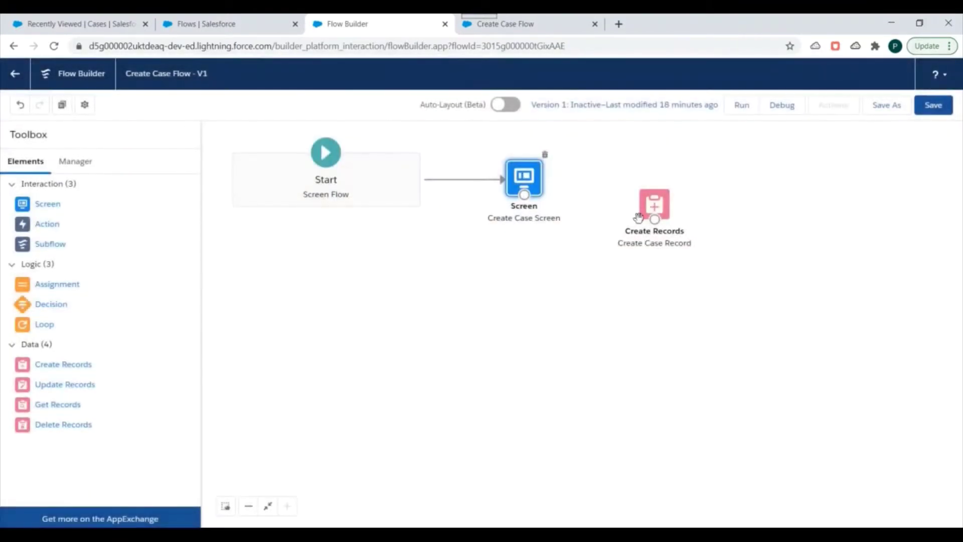
left_click_drag(651, 206, 659, 170)
left_click_drag(529, 197, 646, 176)
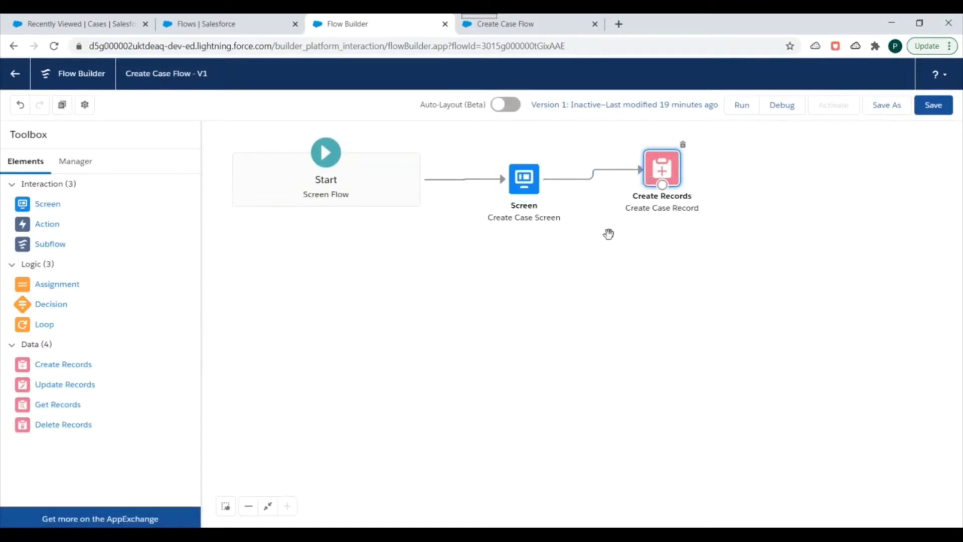
left_click(930, 113)
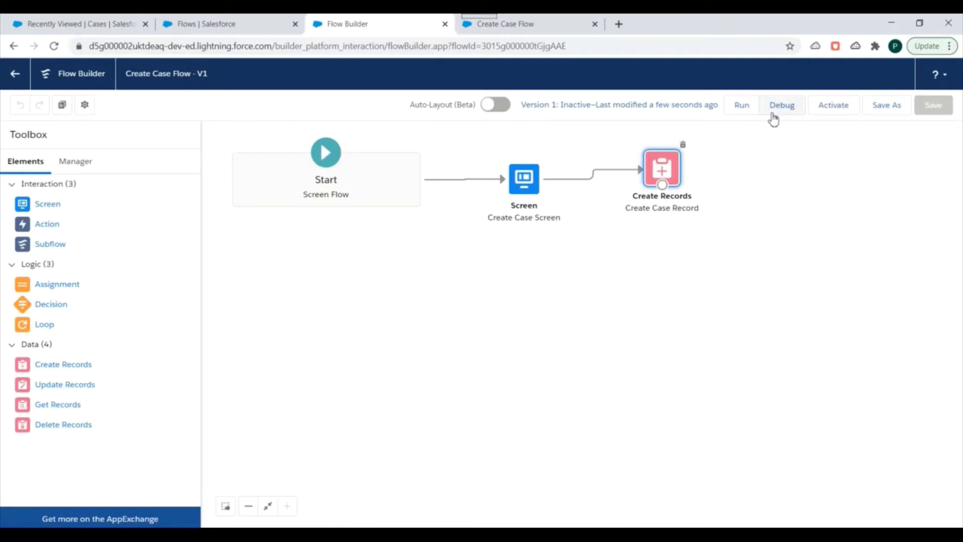
left_click(791, 106)
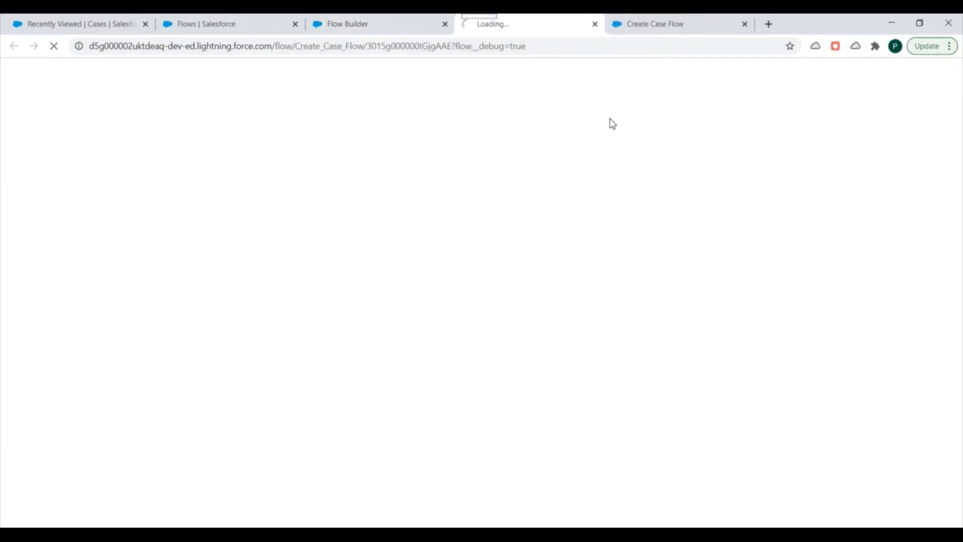
- Close the old debug page, switch to the new debug tab, and run the flow
left_click(744, 24)
left_click(387, 24)
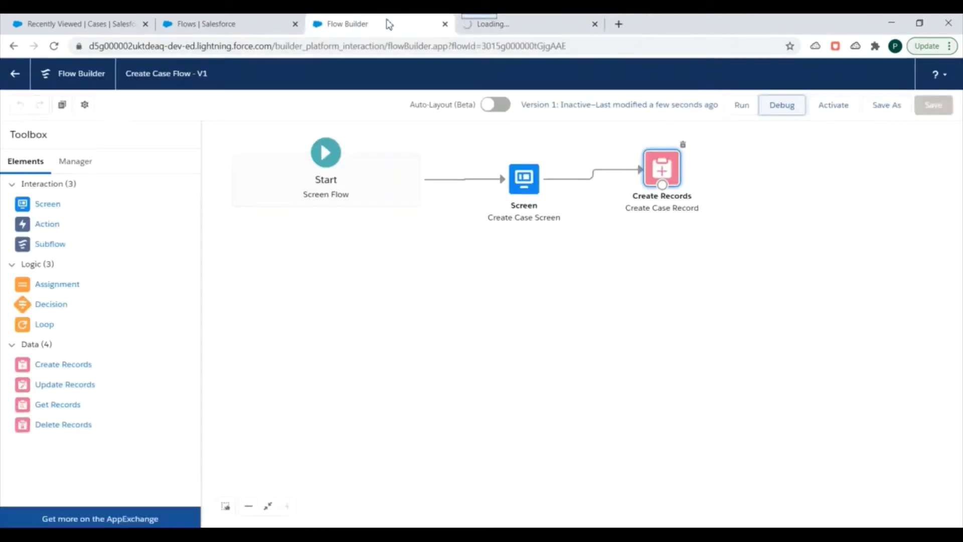
left_click(551, 22)
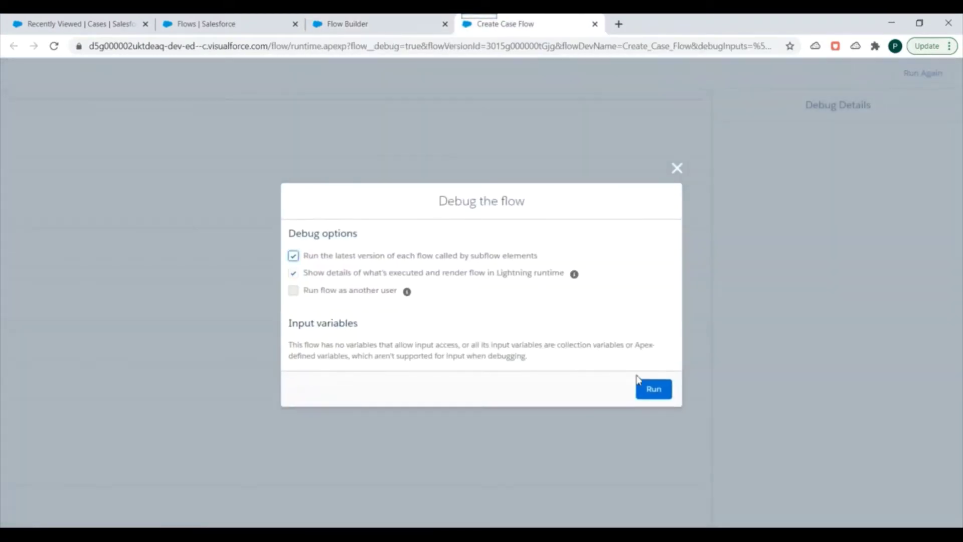
left_click(649, 389)
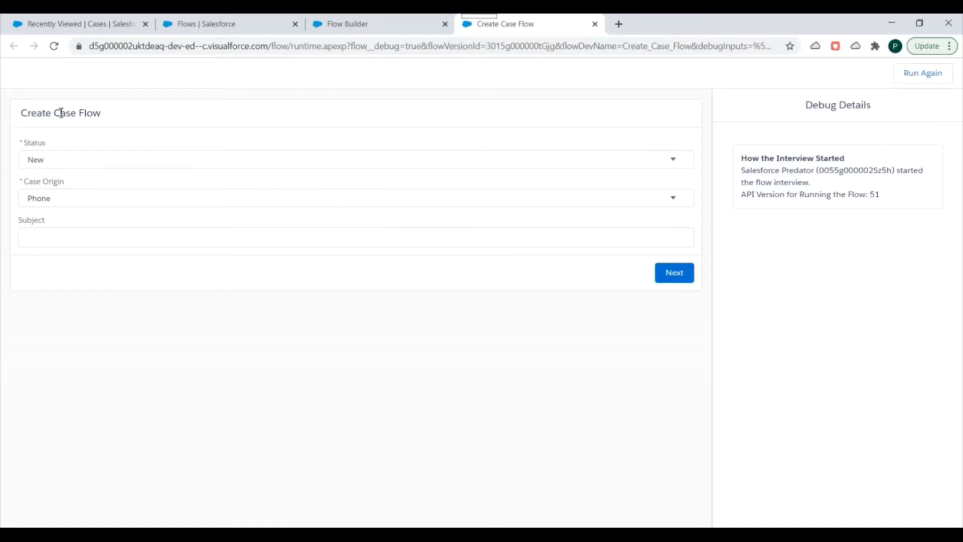
left_click_drag(36, 113, 106, 132)
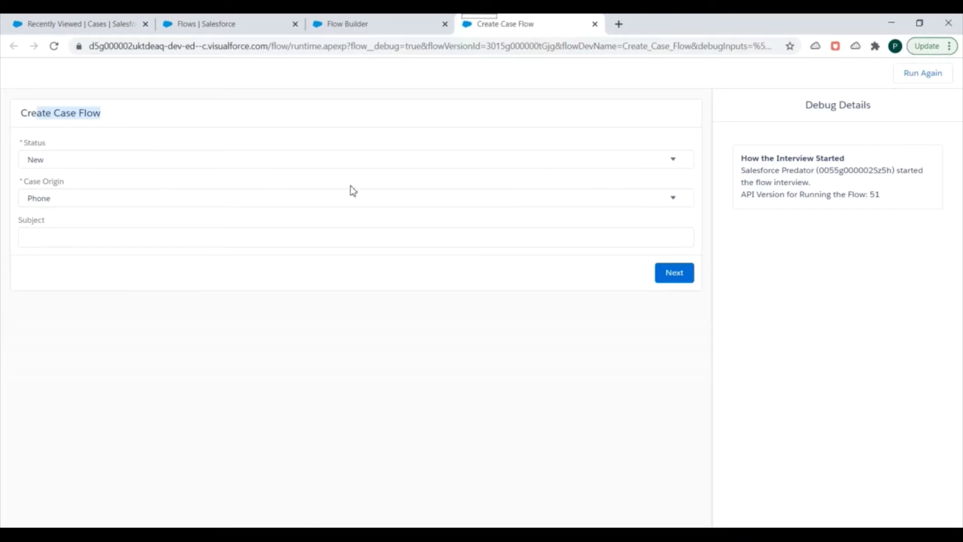
- Submit the screen with Status Working, Case Origin Email and Subject 'demo predator error'
left_click(115, 164)
left_click(70, 183)
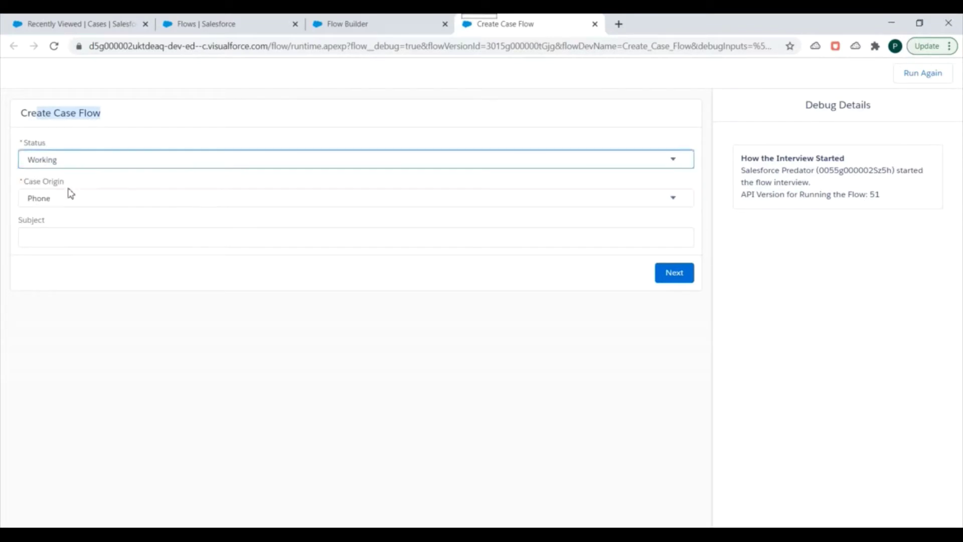
left_click(63, 201)
left_click(56, 226)
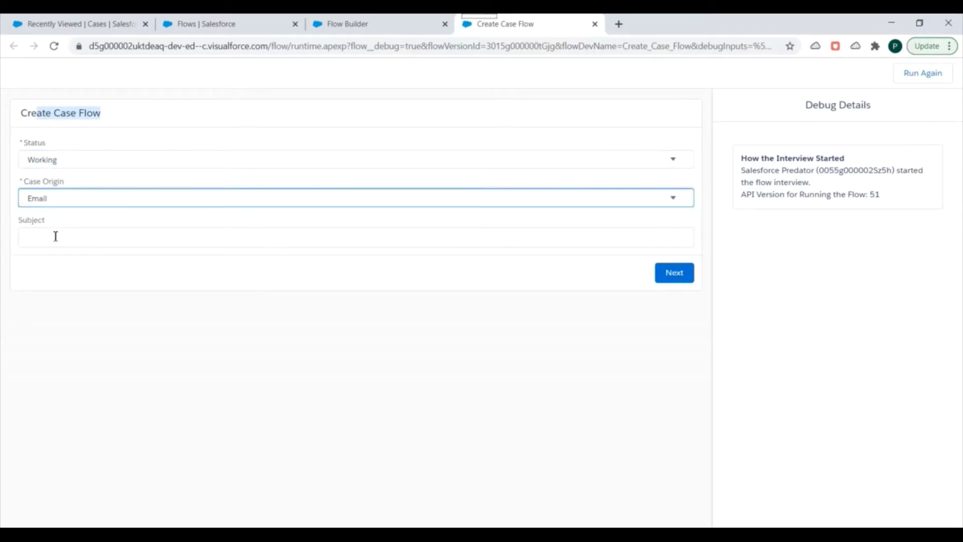
left_click(50, 241)
type("demo predator erro")
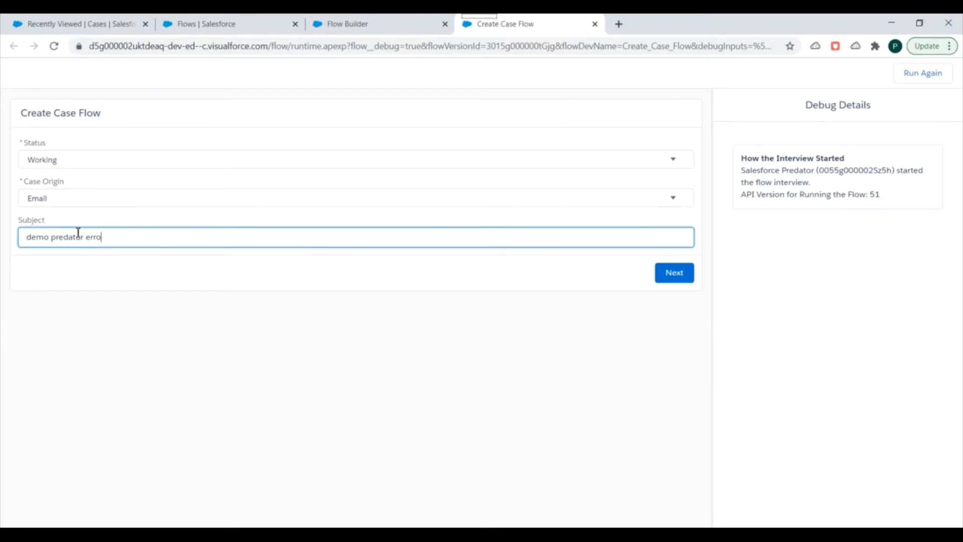
left_click(677, 279)
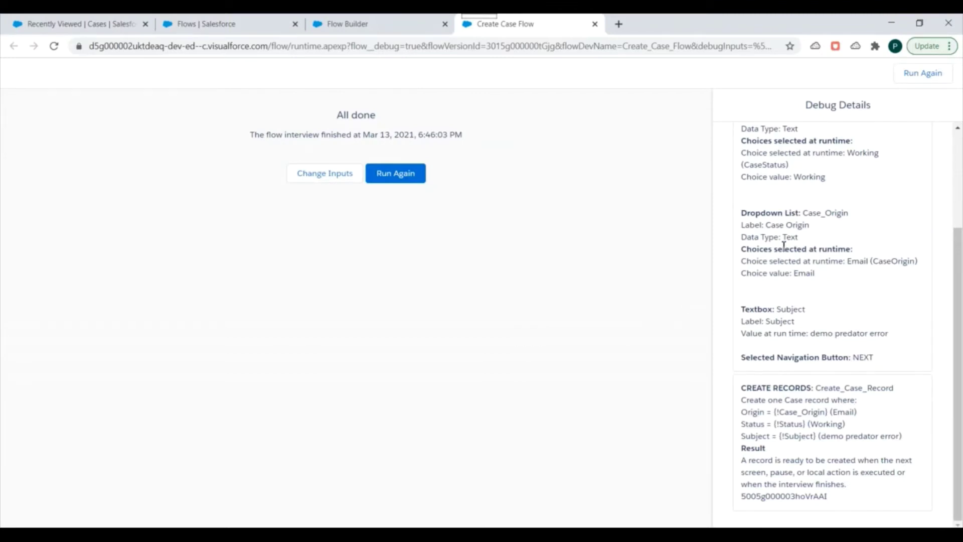
- Check the Create_Case_Record debug details (Origin Email, Status Working, new record ID), then open Recently Viewed Cases
scroll(783, 253, "up", 3)
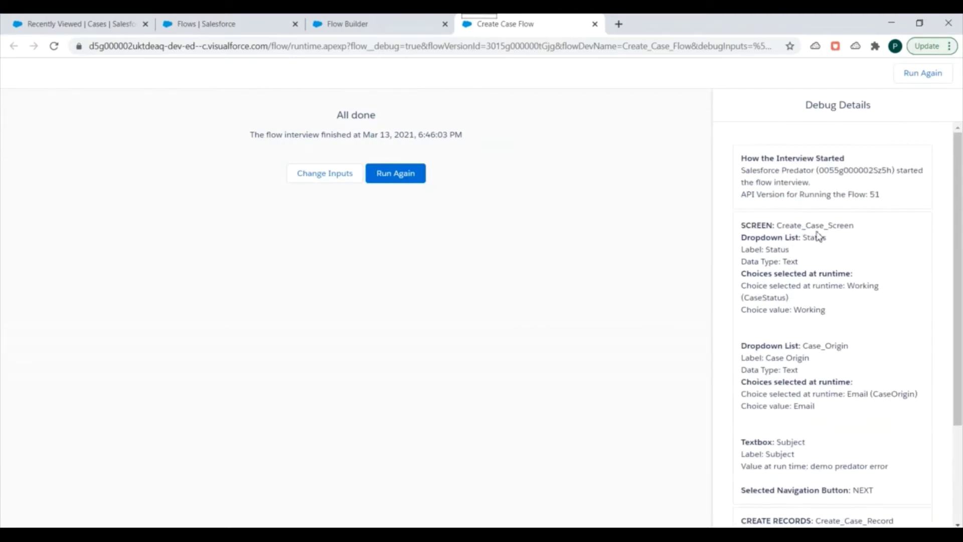
triple_click(831, 105)
scroll(860, 251, "down", 3)
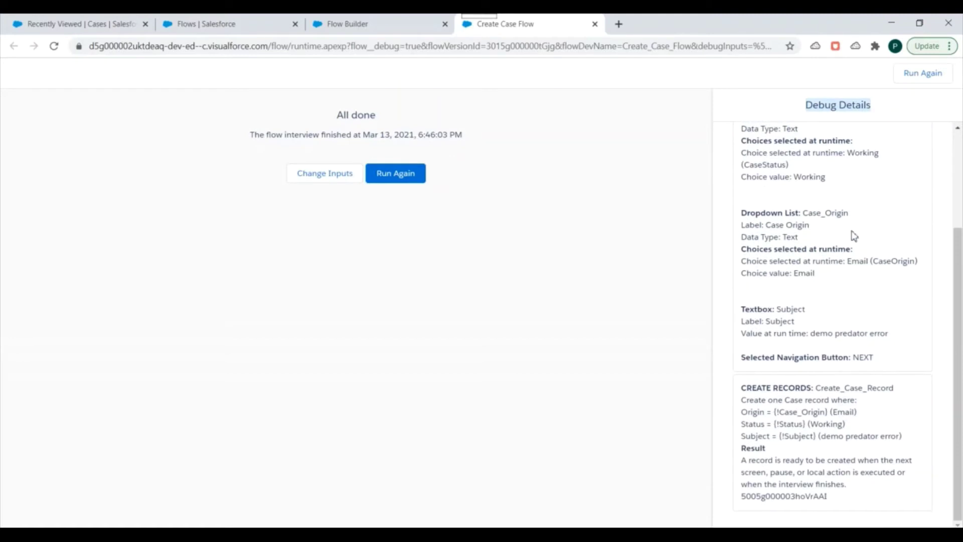
left_click_drag(761, 410, 846, 425)
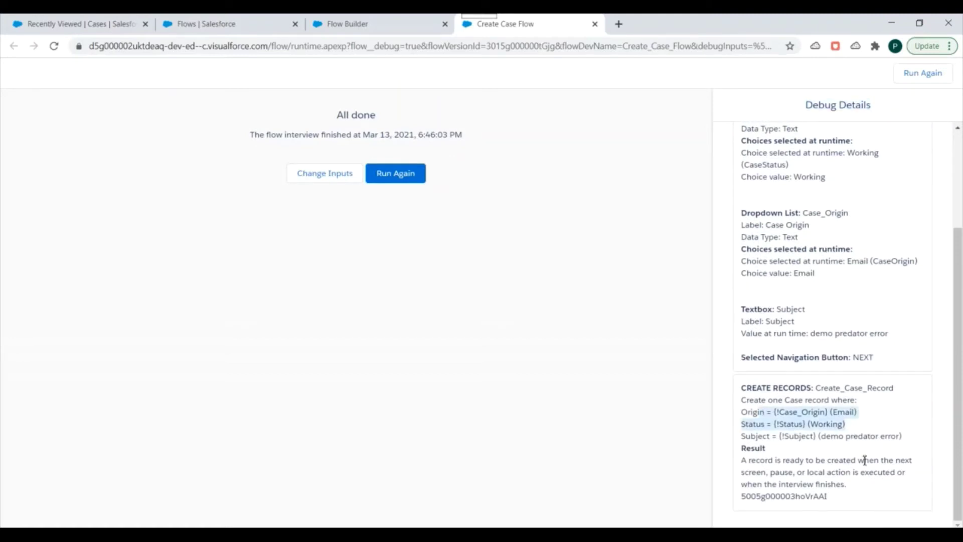
left_click_drag(748, 456, 827, 508)
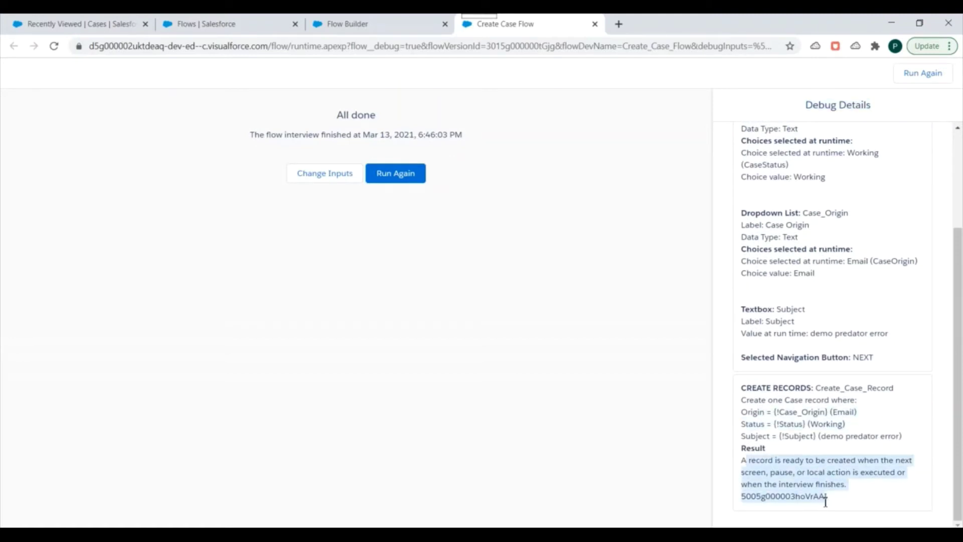
left_click(115, 24)
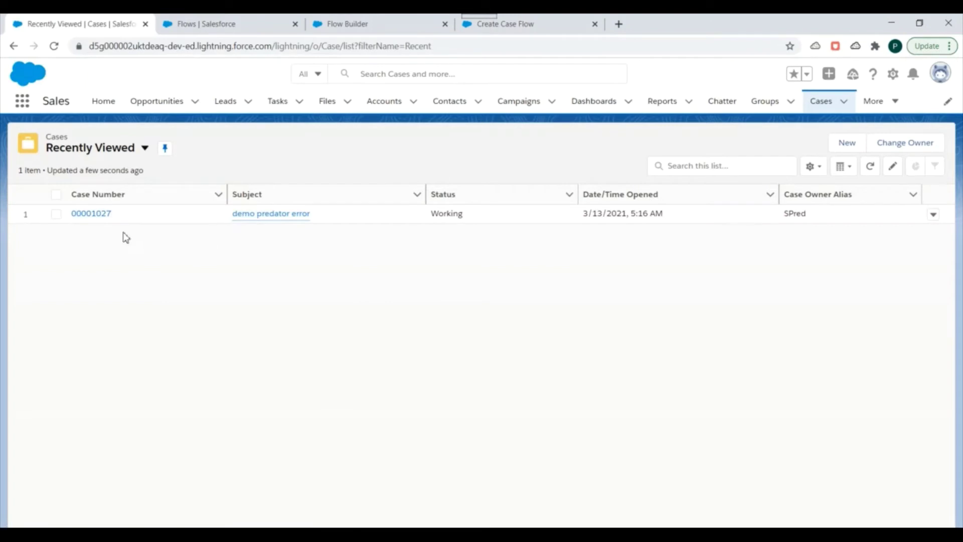
- Open the 'demo predator error' case and scroll its record page to confirm Status Working, Origin Email
left_click(95, 215)
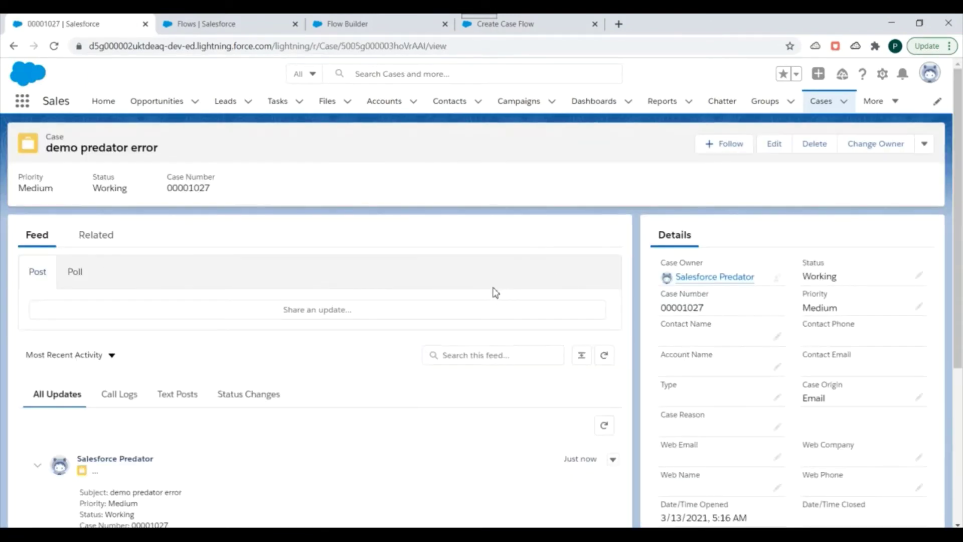
scroll(301, 346, "down", 3)
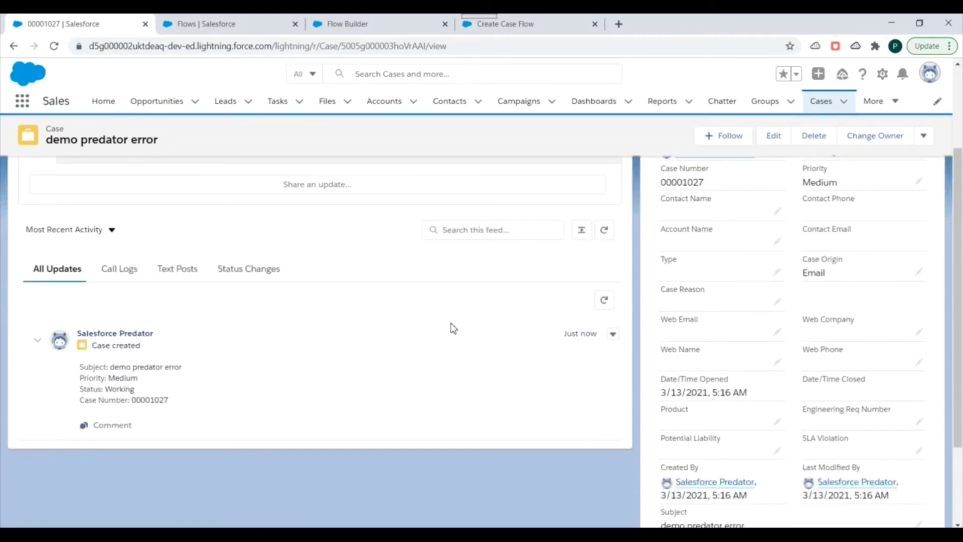
scroll(289, 354, "up", 3)
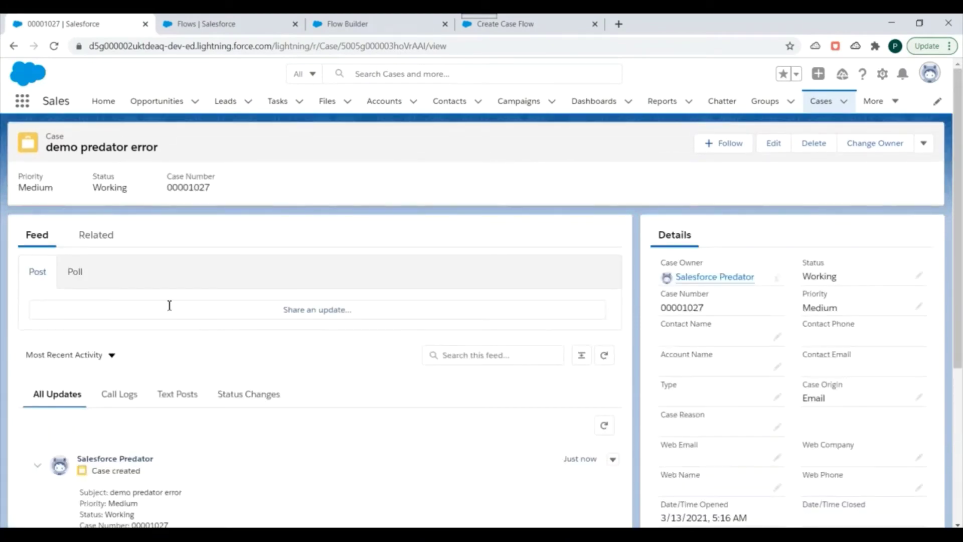